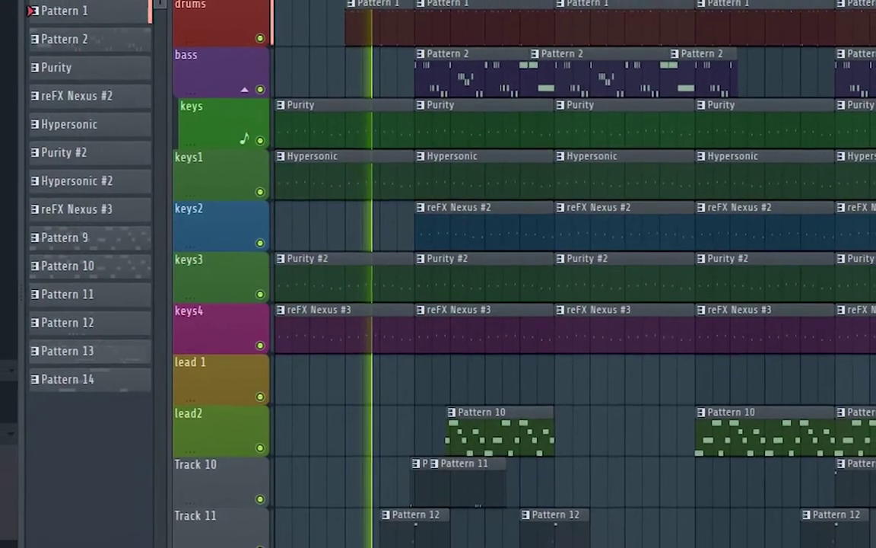
scroll(570, 274, up, 1)
drag(450, 0, 392, 16)
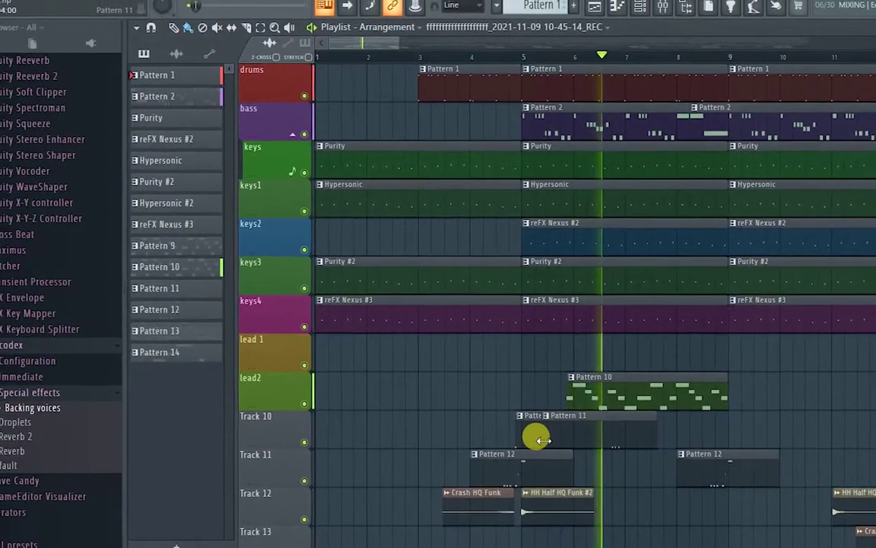
key(F6)
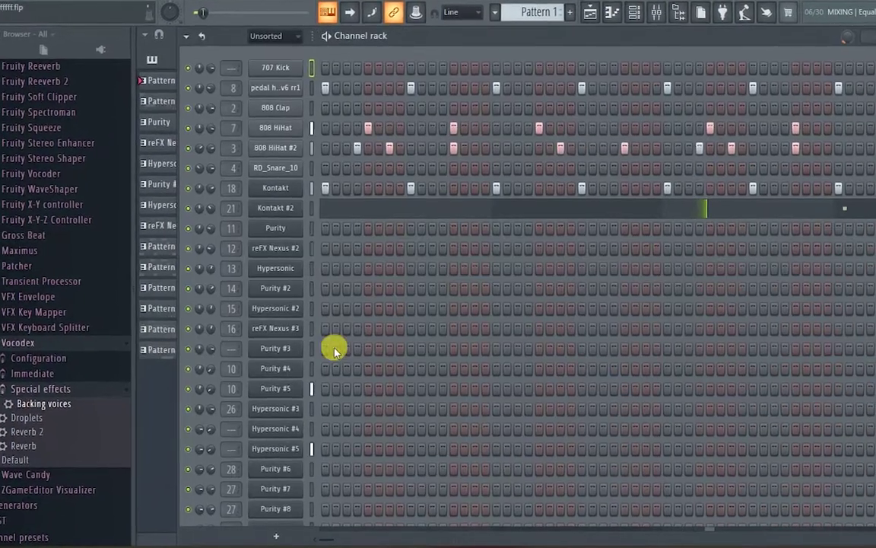
key(F6)
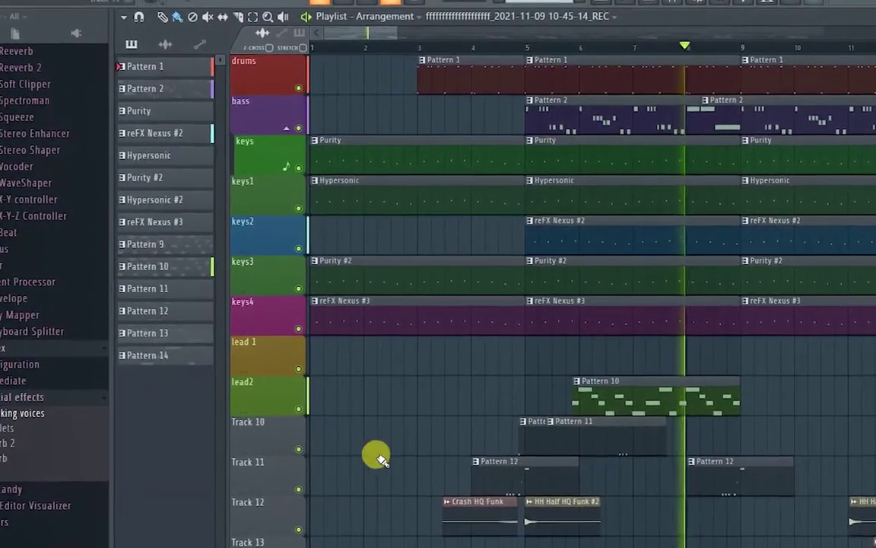
- Open the first Super Quartet channel's instrument and remove its piano, guitar, bass and drums parts
key(F6)
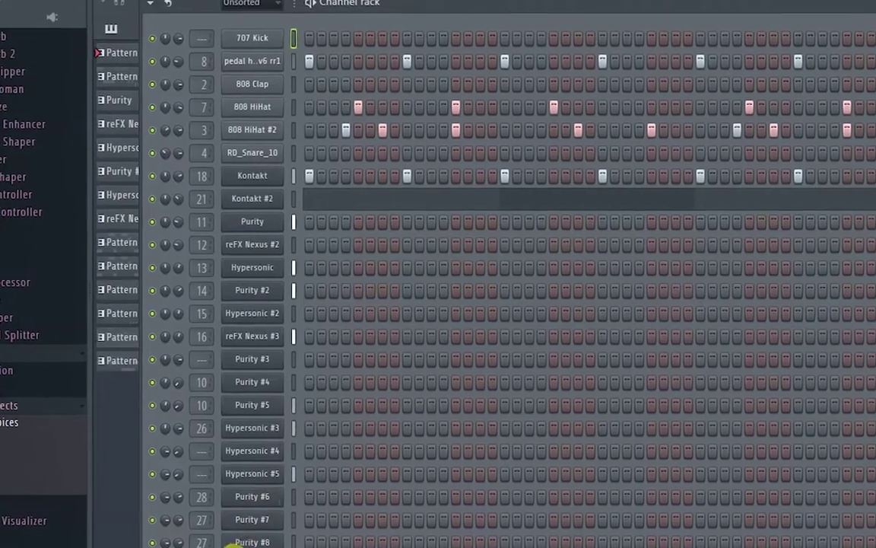
scroll(217, 491, down, 5)
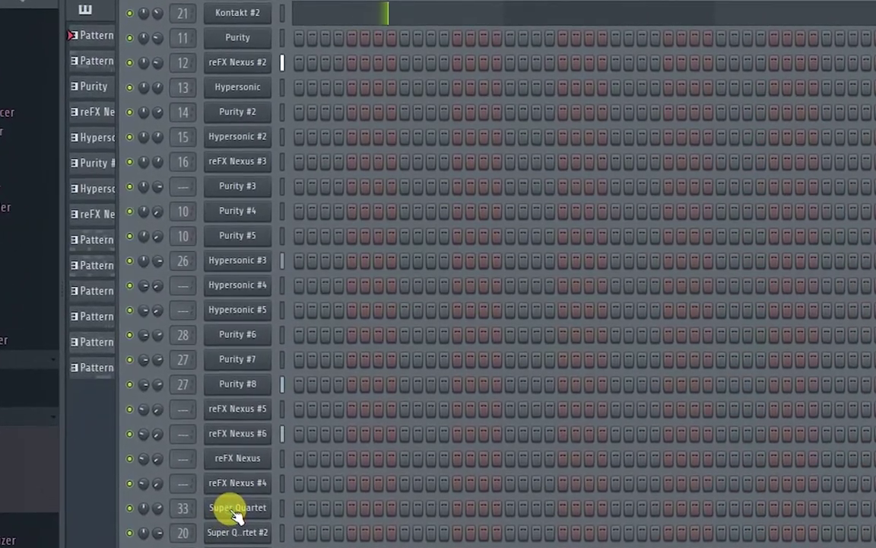
click(228, 503)
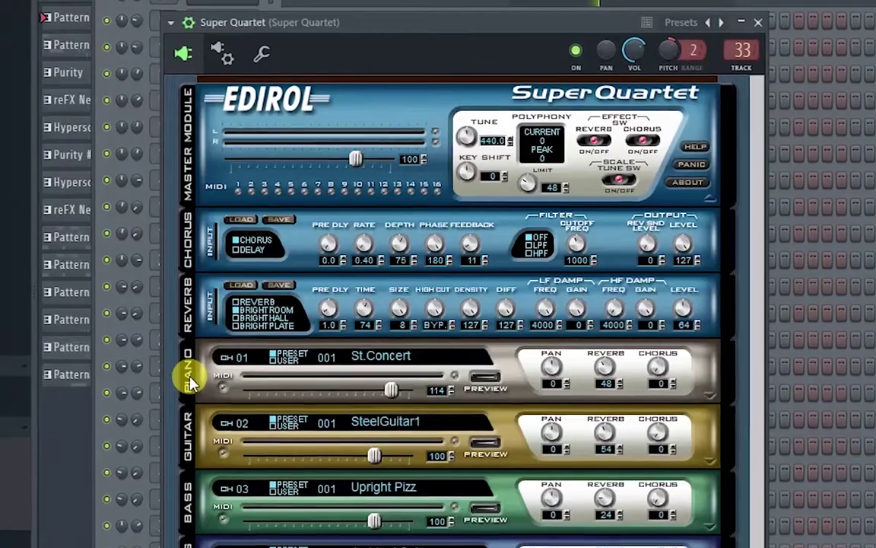
right_click(202, 375)
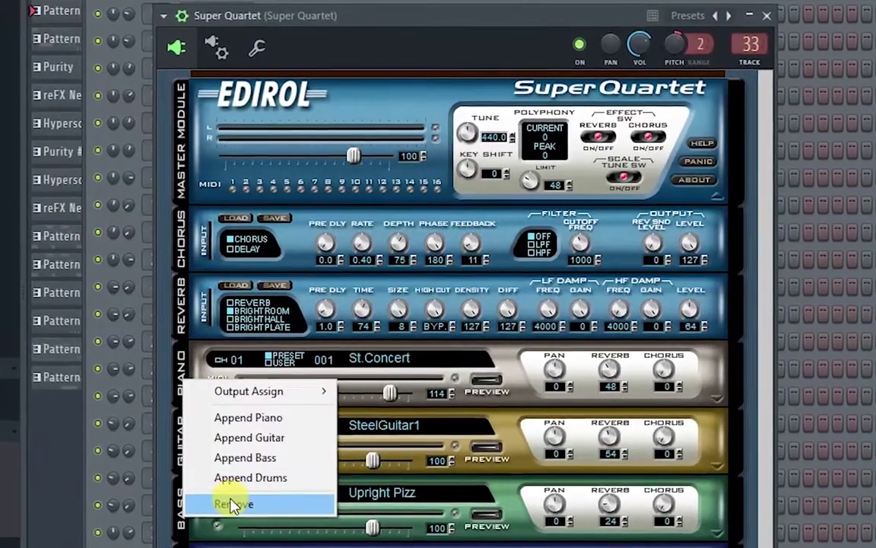
click(228, 501)
right_click(176, 383)
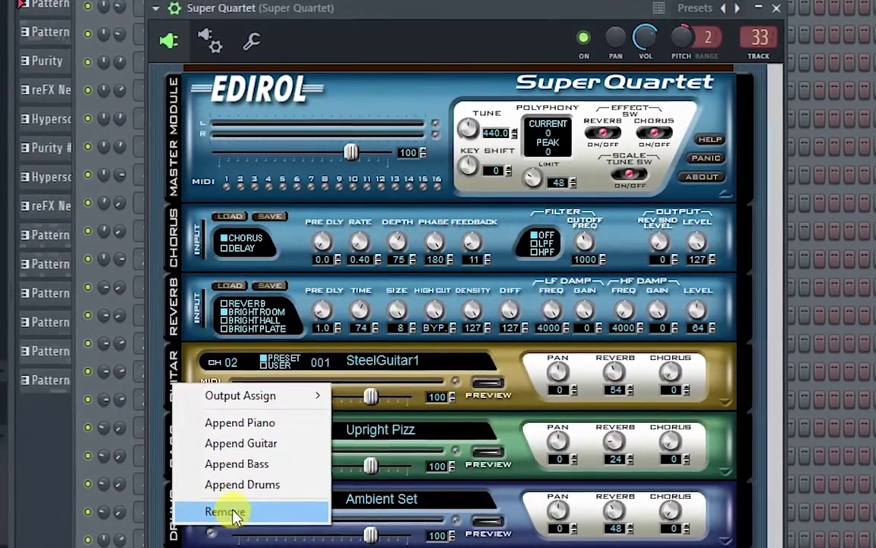
click(225, 513)
right_click(173, 387)
click(223, 503)
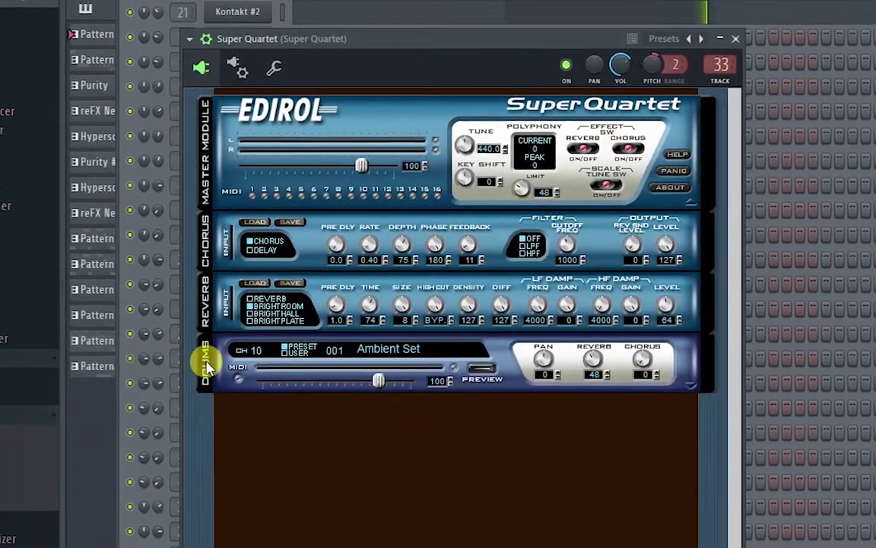
right_click(206, 362)
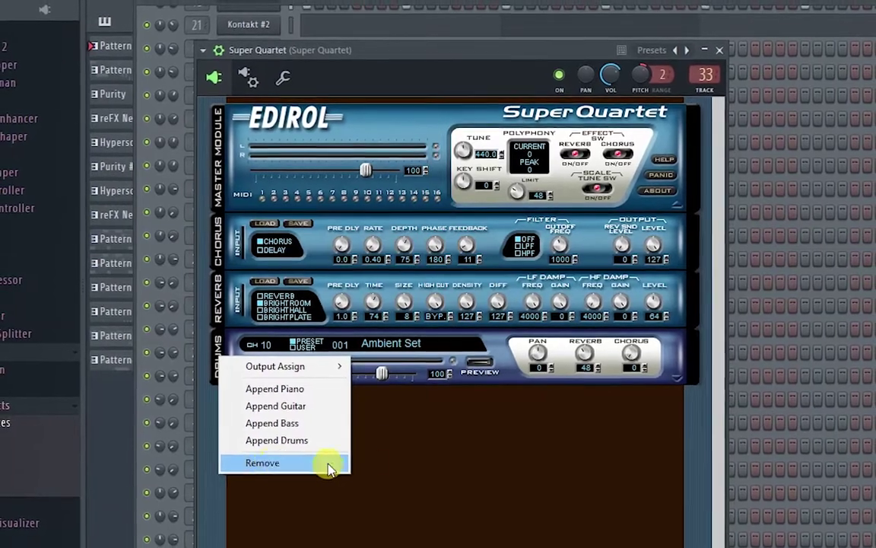
click(280, 454)
- Append a drums part to the emptied first Super Quartet instance and close its window
right_click(232, 174)
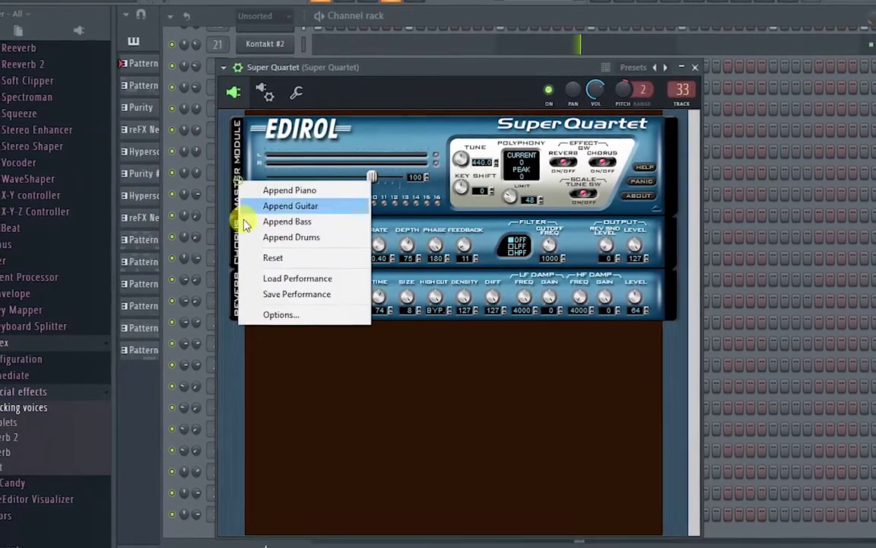
click(288, 240)
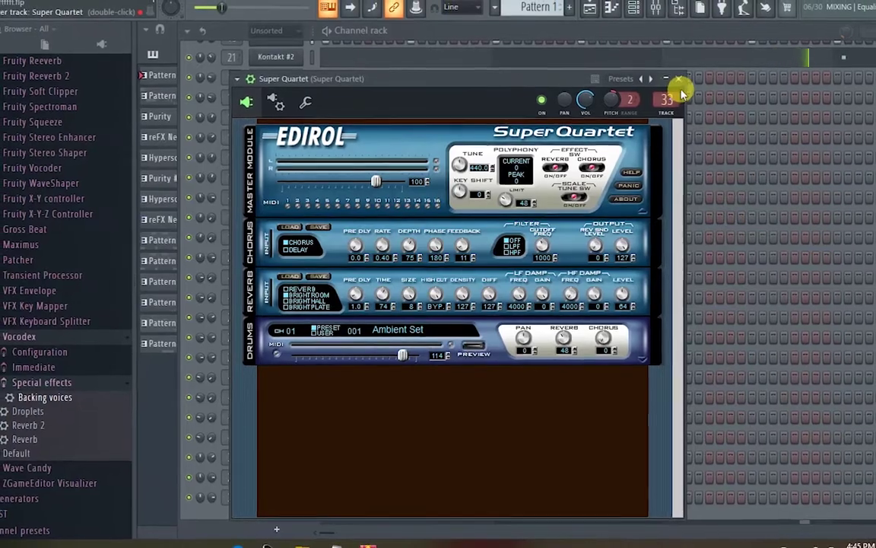
click(677, 79)
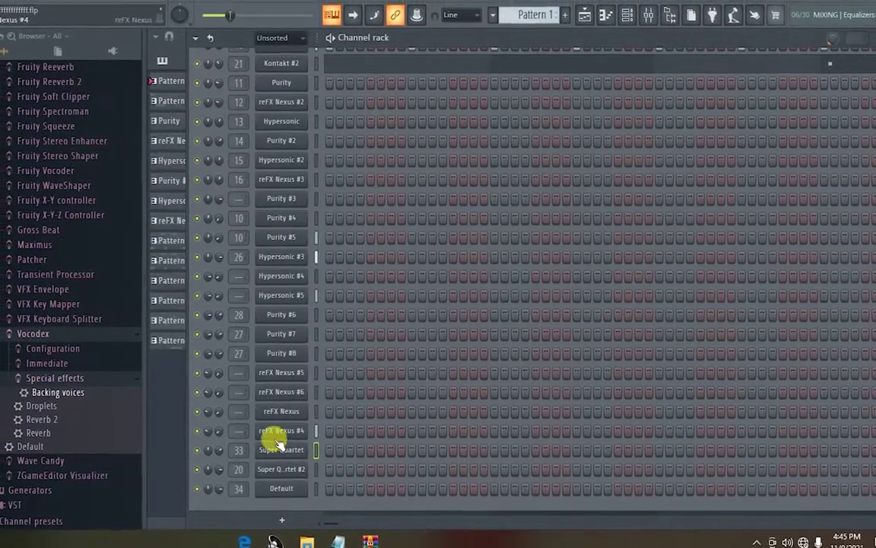
- Open the Super Quartet #2 channel's instrument and remove its drums, bass, guitar and piano parts
click(284, 471)
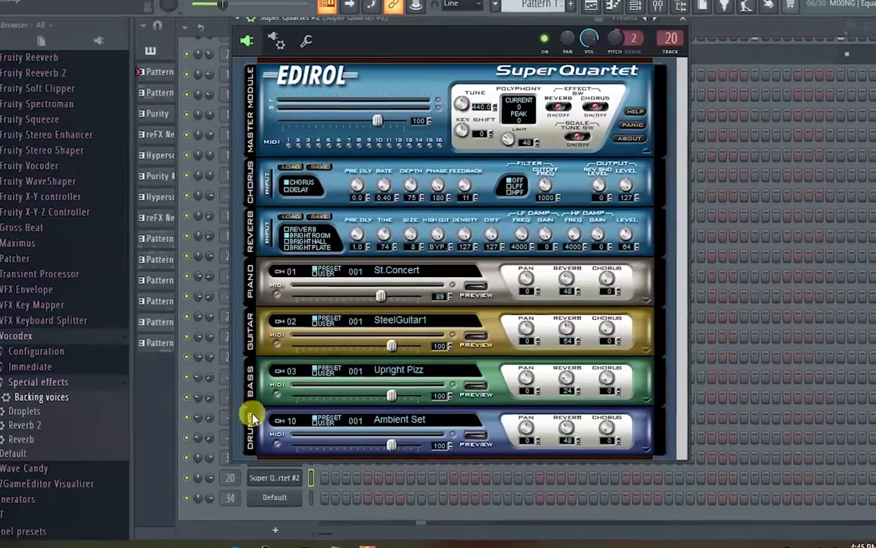
right_click(287, 421)
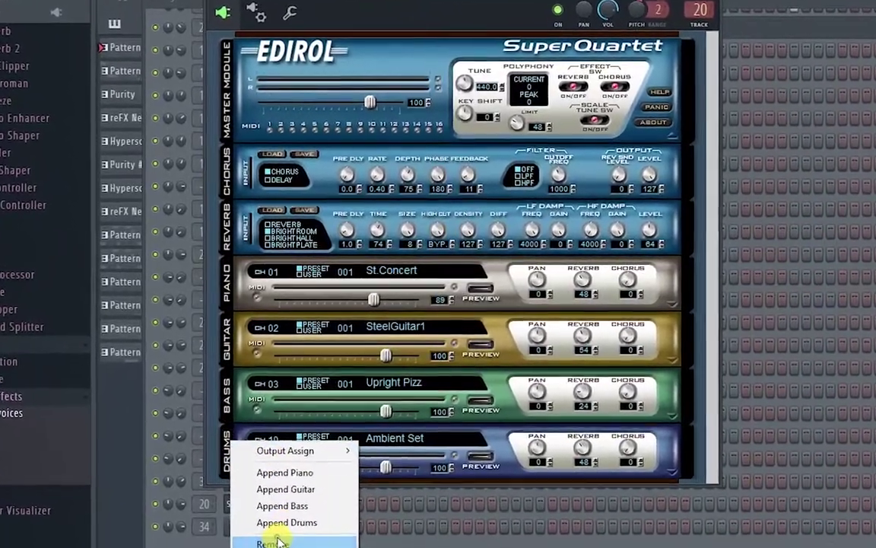
click(285, 524)
right_click(209, 414)
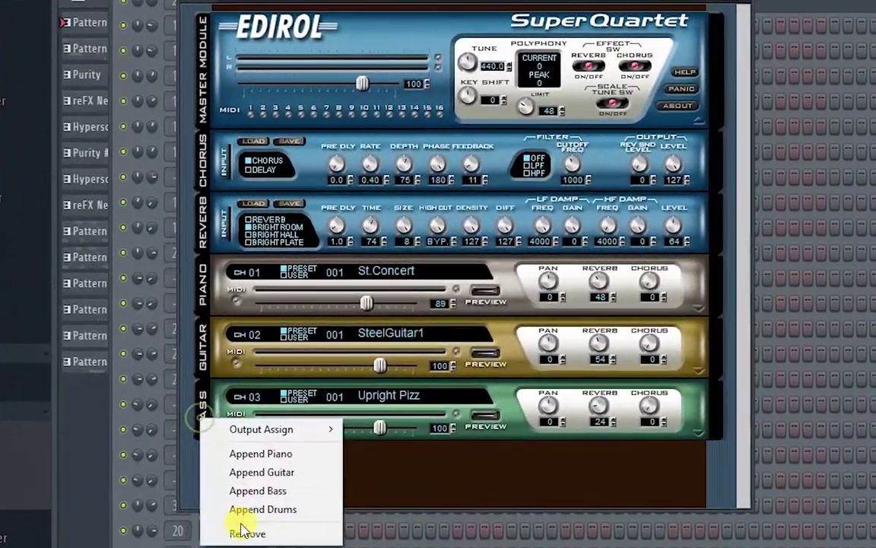
click(232, 528)
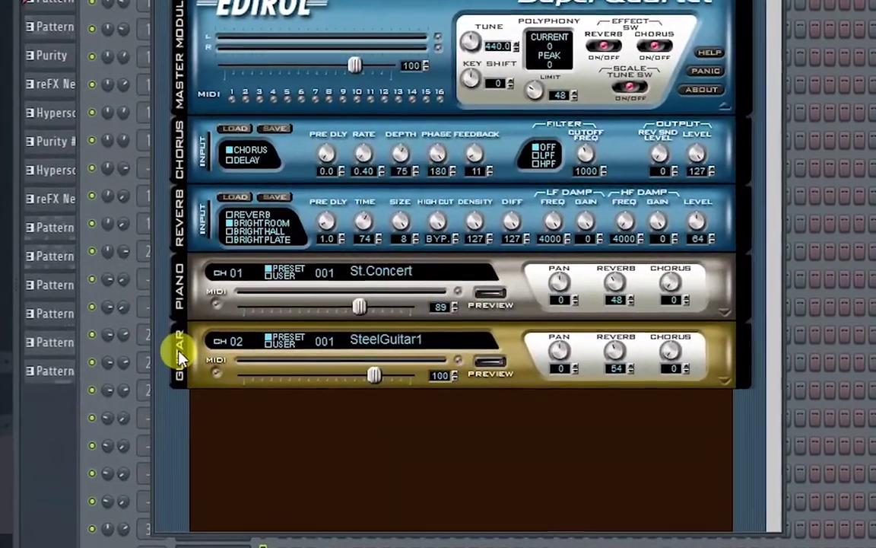
right_click(179, 358)
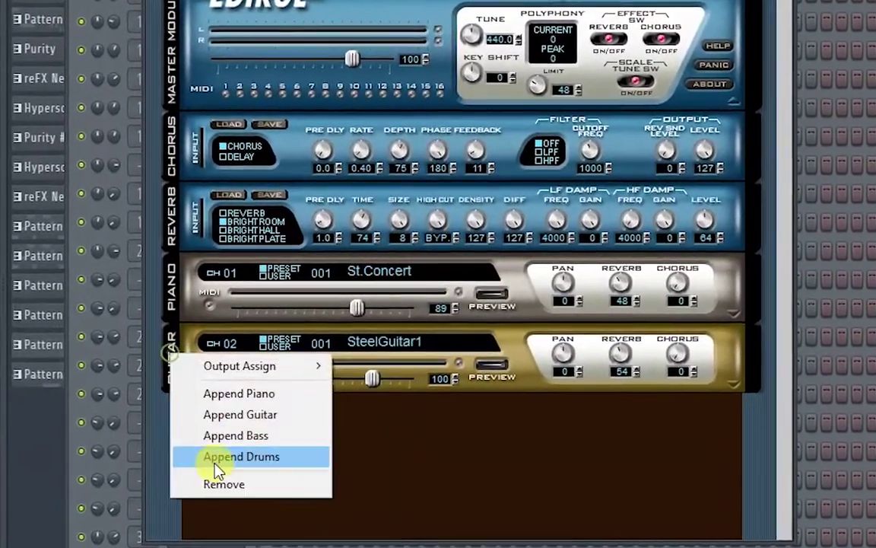
click(214, 482)
right_click(180, 292)
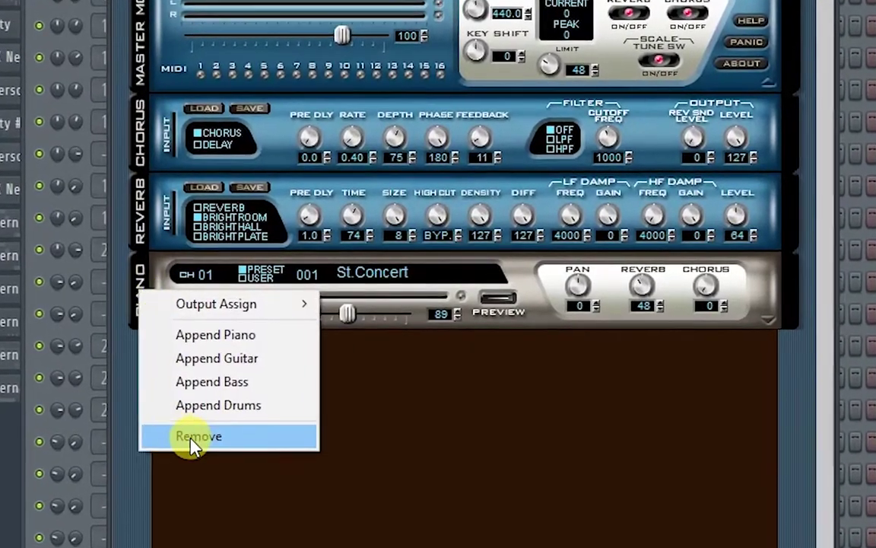
click(199, 432)
- Append a drums part to the emptied Super Quartet #2 instance and close its window
right_click(146, 59)
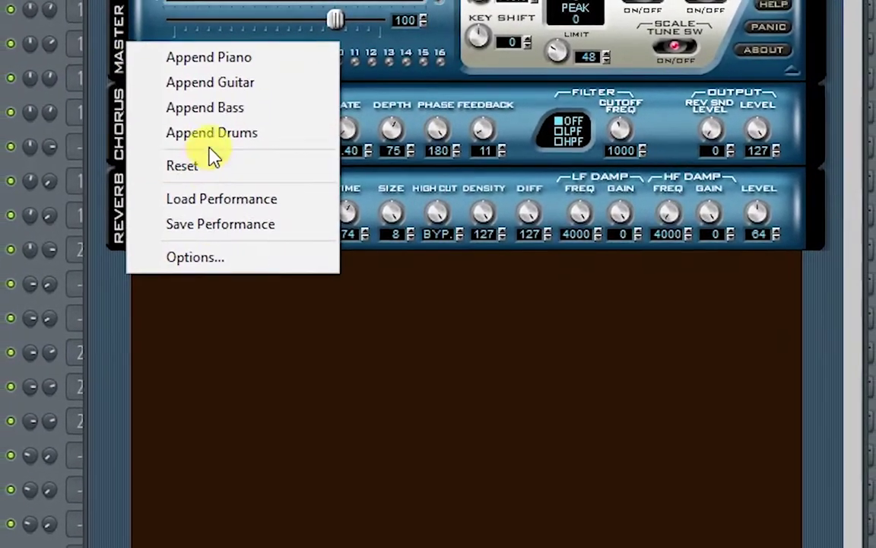
click(210, 131)
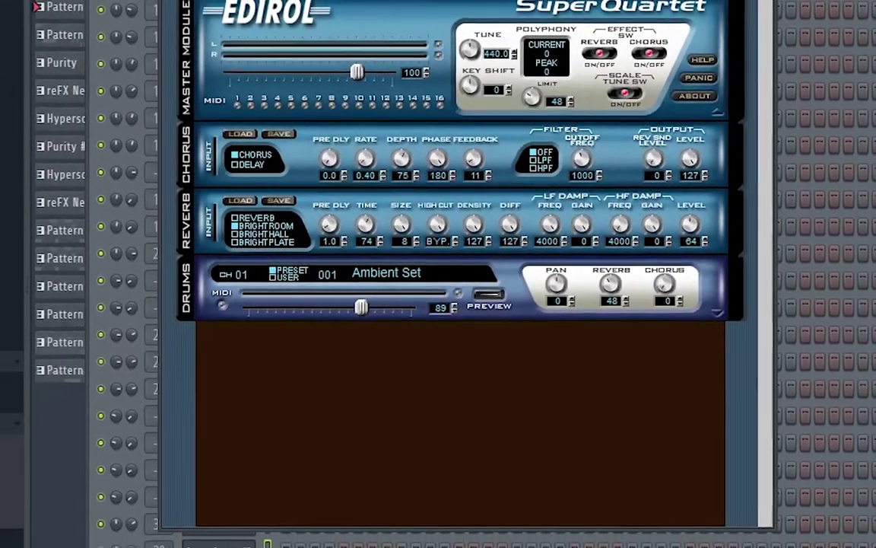
click(723, 5)
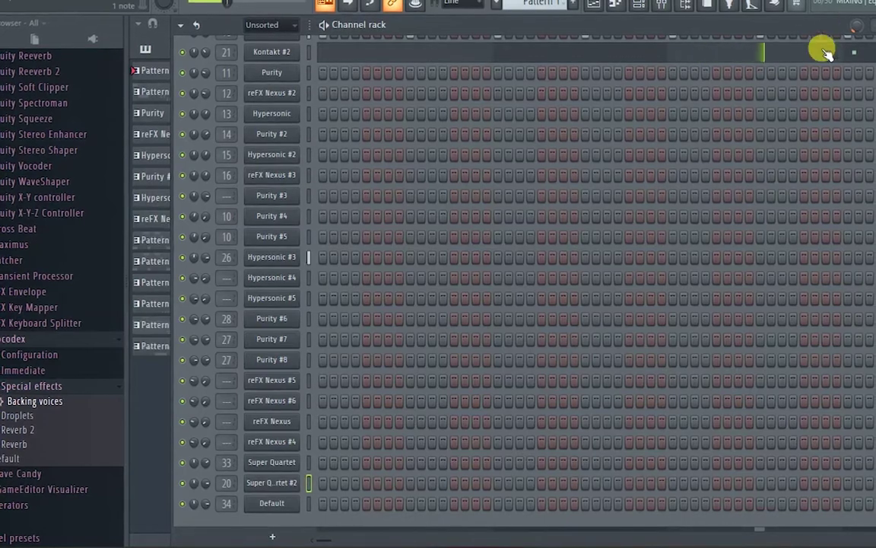
- Review the channel rack and the playlist arrangement, from the drums track down to the recording tracks and along the song's timeline
scroll(826, 59, up, 5)
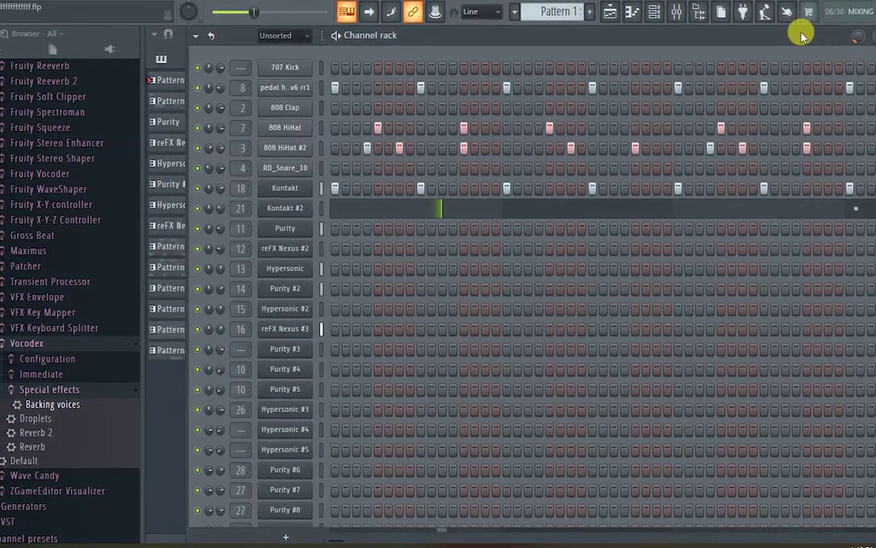
drag(792, 38, 763, 47)
key(F6)
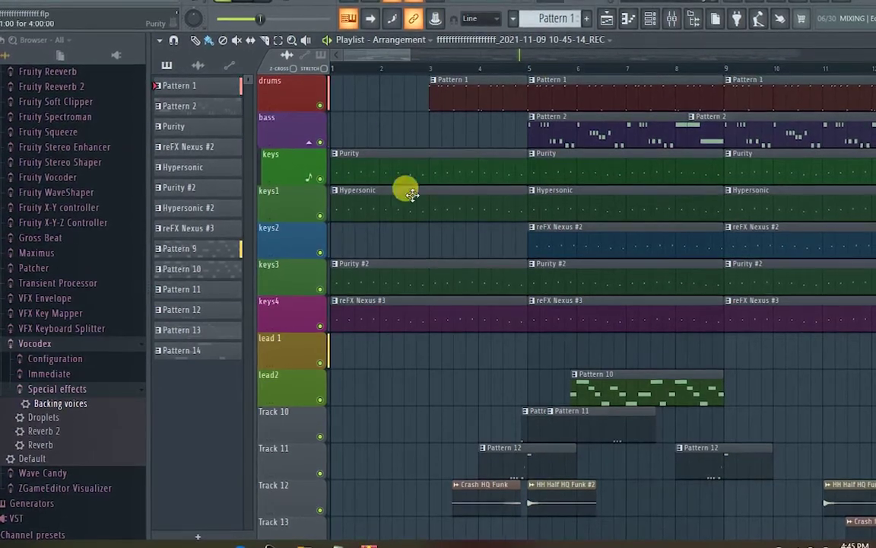
scroll(461, 219, down, 5)
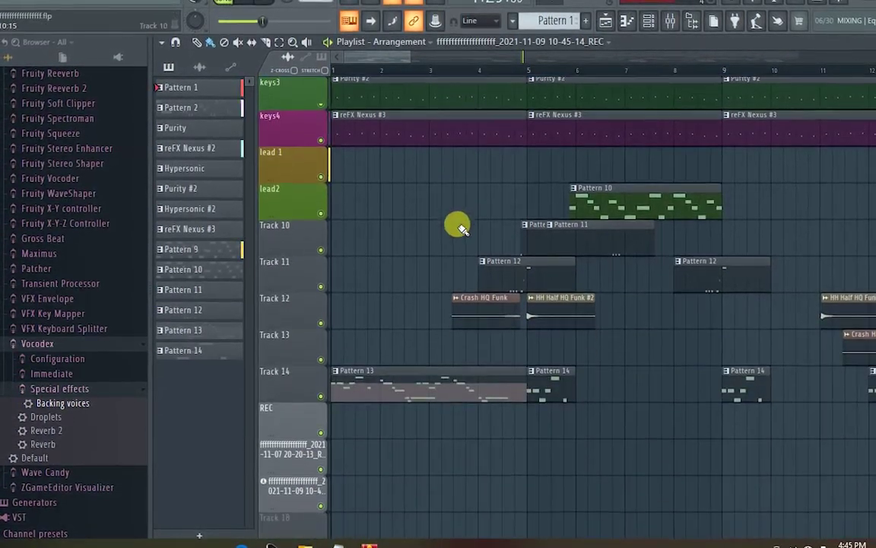
scroll(468, 234, up, 3)
drag(407, 60, 579, 93)
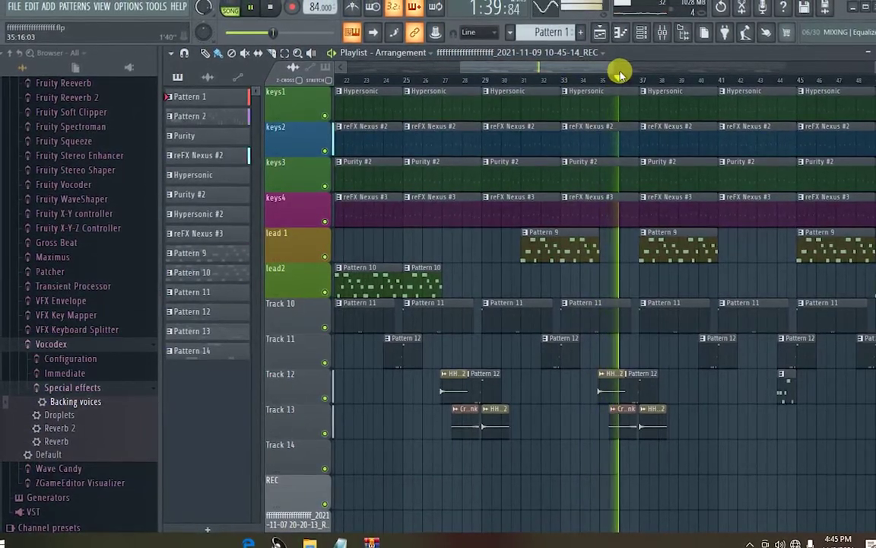
drag(587, 77, 657, 80)
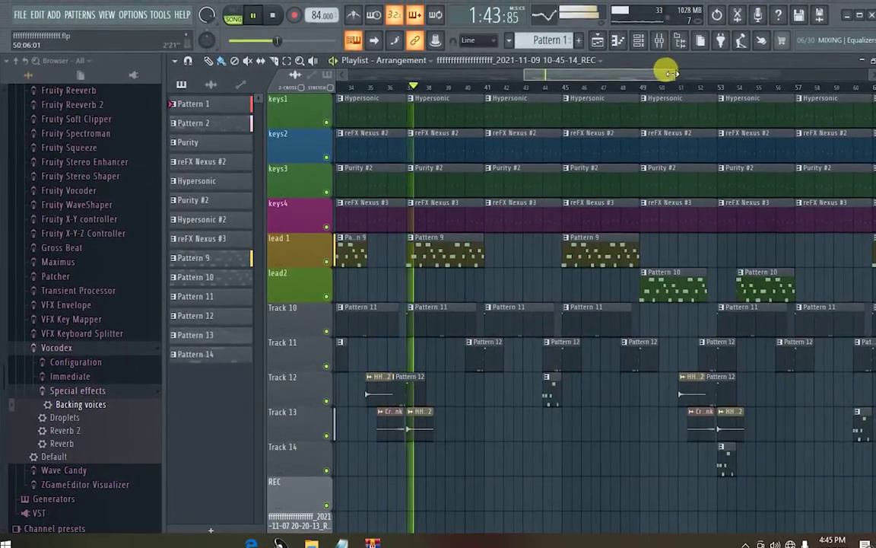
mouse_move(622, 92)
mouse_down()
mouse_move(577, 118)
mouse_move(583, 88)
mouse_move(593, 83)
mouse_move(556, 84)
mouse_move(624, 80)
mouse_up()
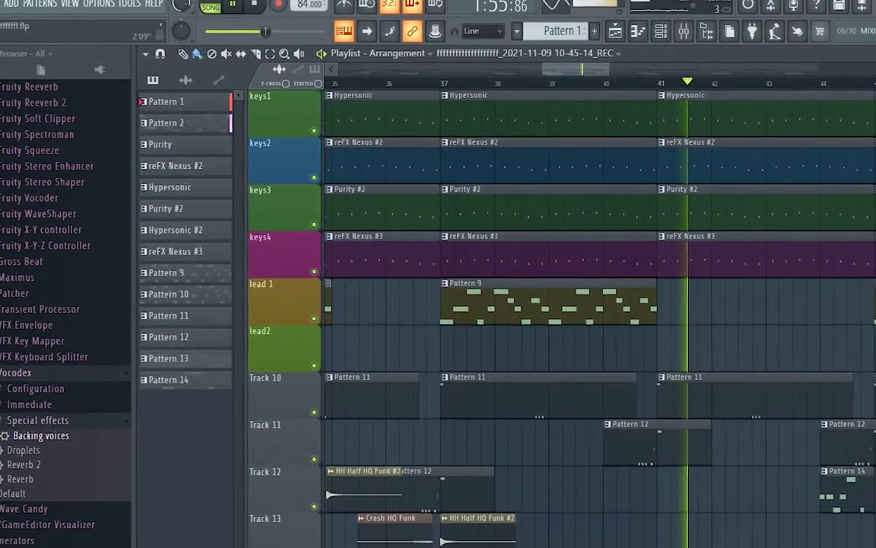
- Examine the bass, keys and lead clips between bars 35 and 50 of the arrangement during playback
scroll(563, 304, up, 3)
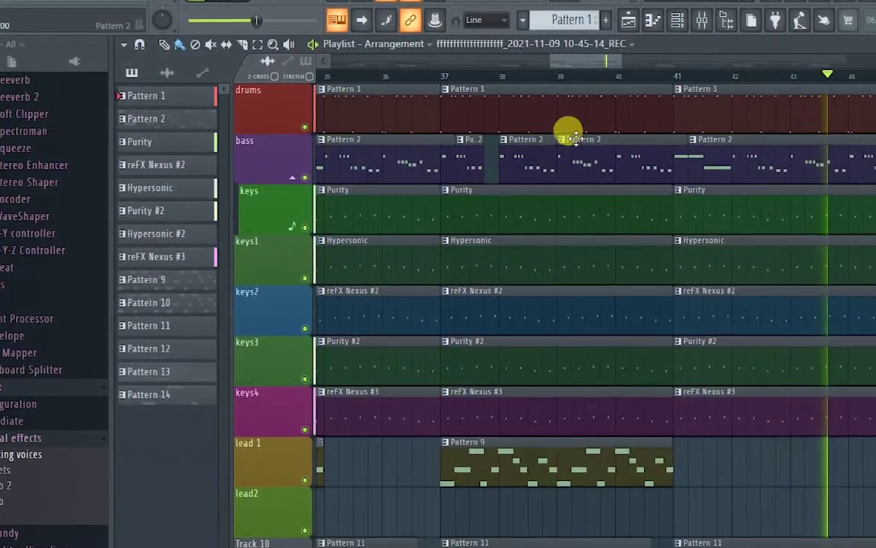
scroll(577, 131, down, 3)
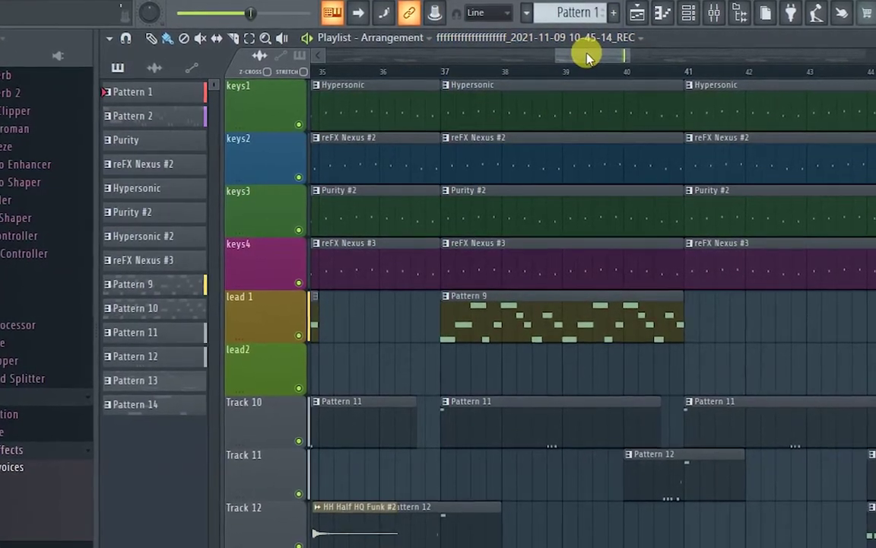
drag(588, 57, 645, 89)
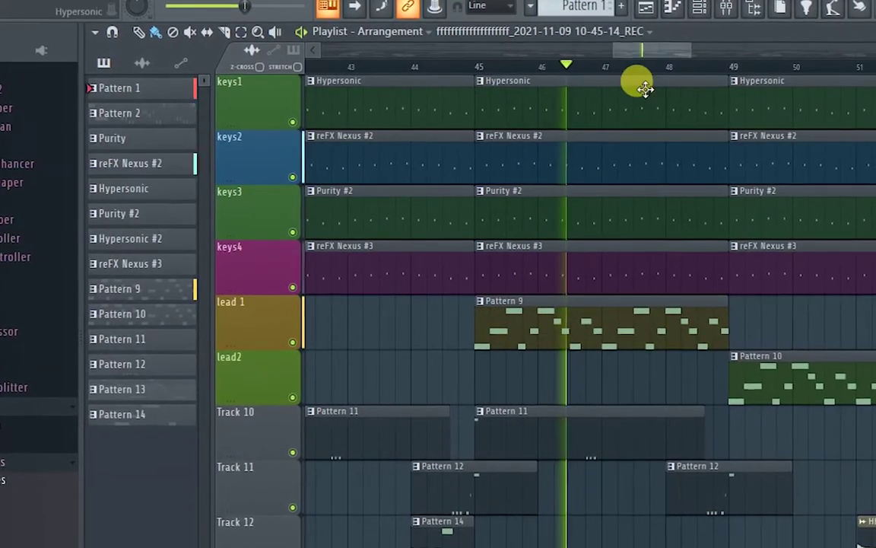
scroll(698, 69, up, 1)
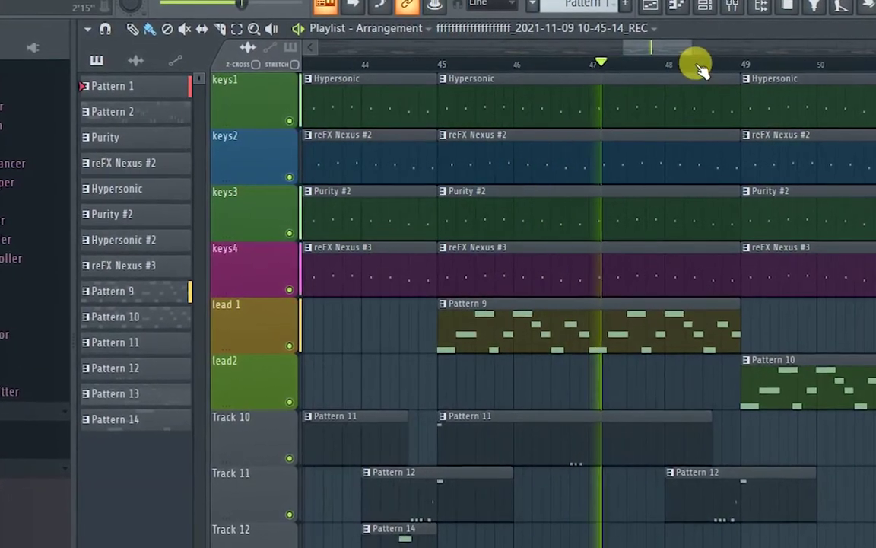
scroll(700, 69, up, 1)
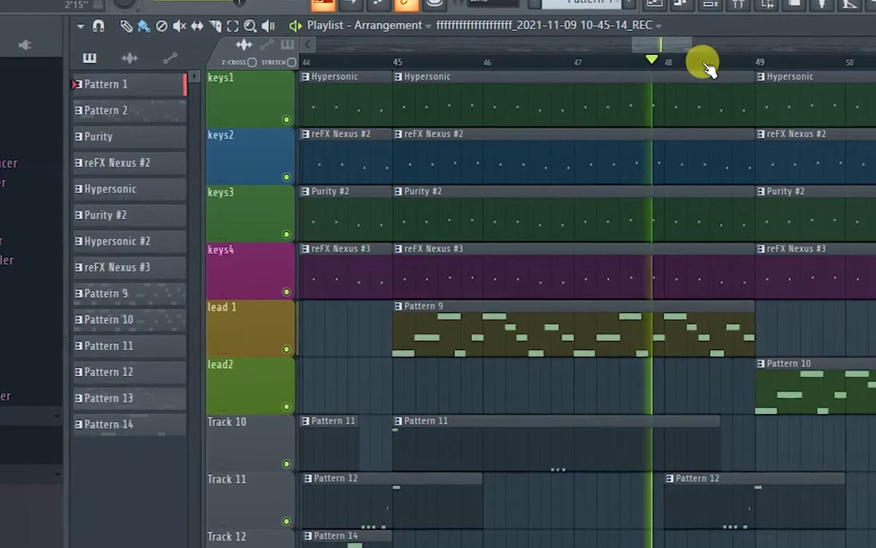
scroll(706, 67, up, 1)
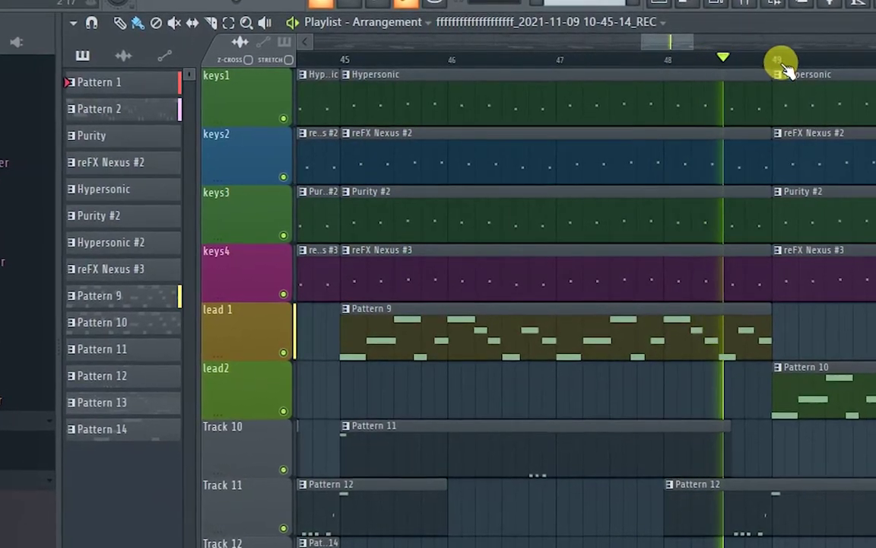
mouse_move(683, 47)
mouse_down()
mouse_move(724, 49)
mouse_move(694, 45)
mouse_up()
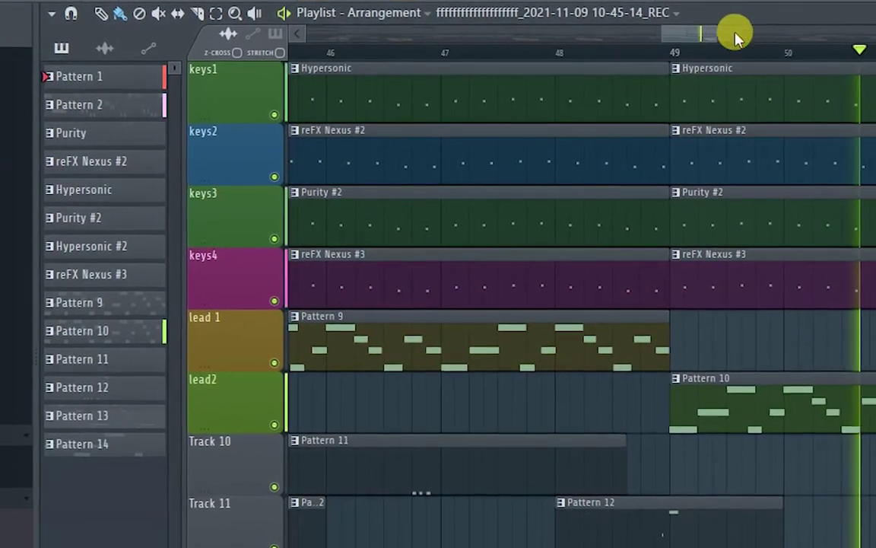
- Examine the keys, lead and percussion clips of the playlist from bar 50 to the song's end during playback
drag(689, 32, 714, 48)
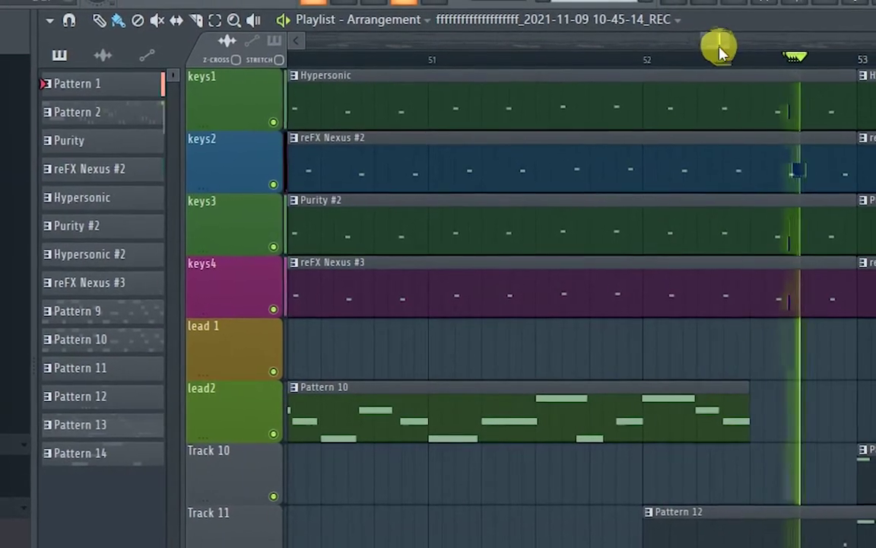
drag(717, 48, 729, 58)
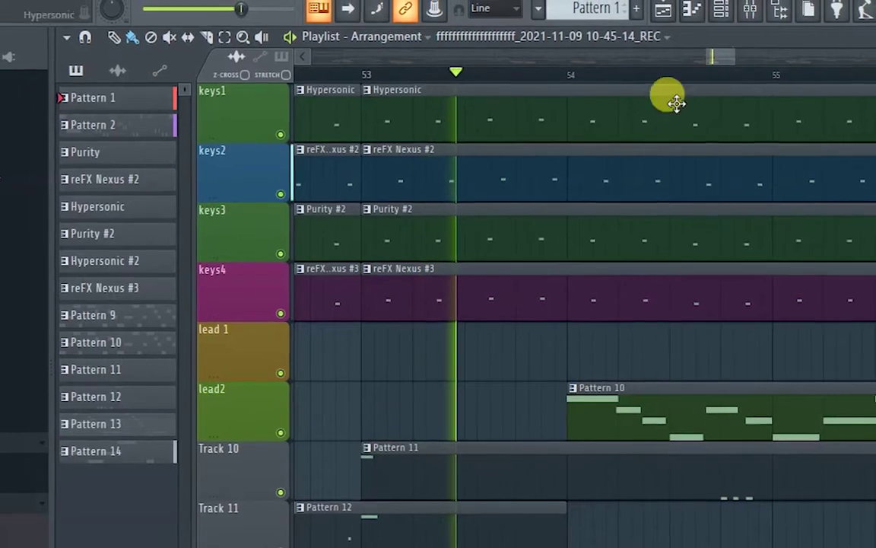
scroll(592, 228, down, 2)
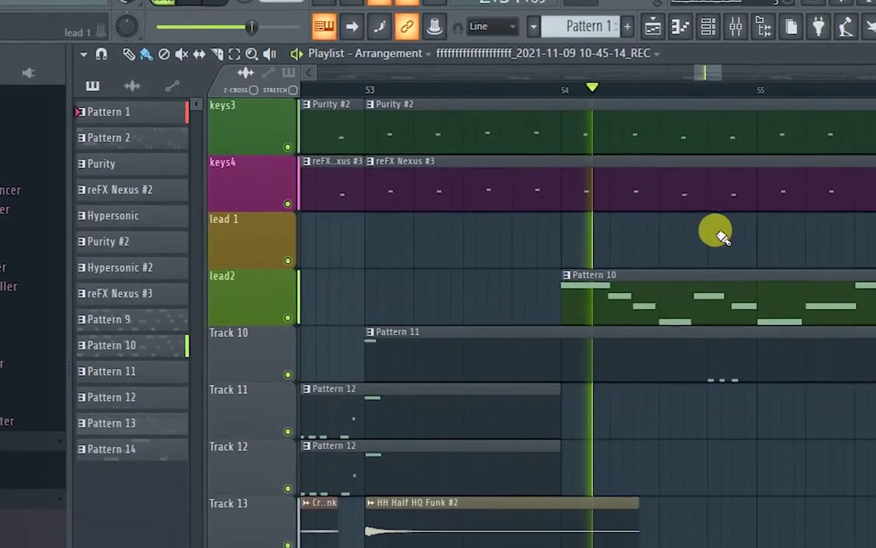
scroll(867, 224, up, 4)
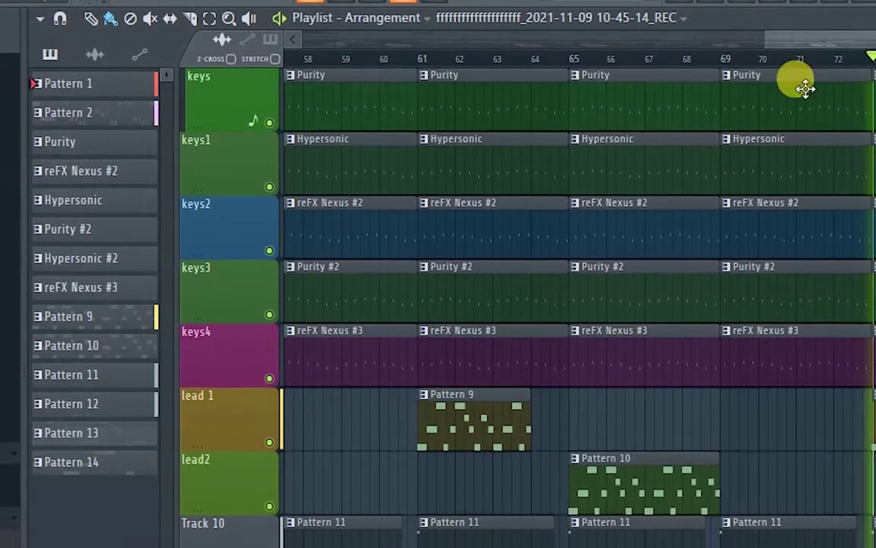
drag(803, 36, 871, 37)
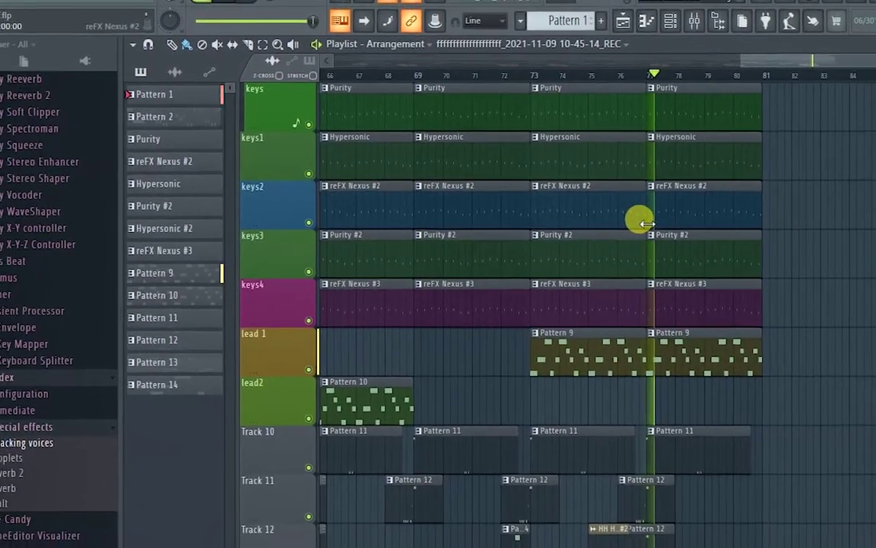
scroll(620, 222, down, 3)
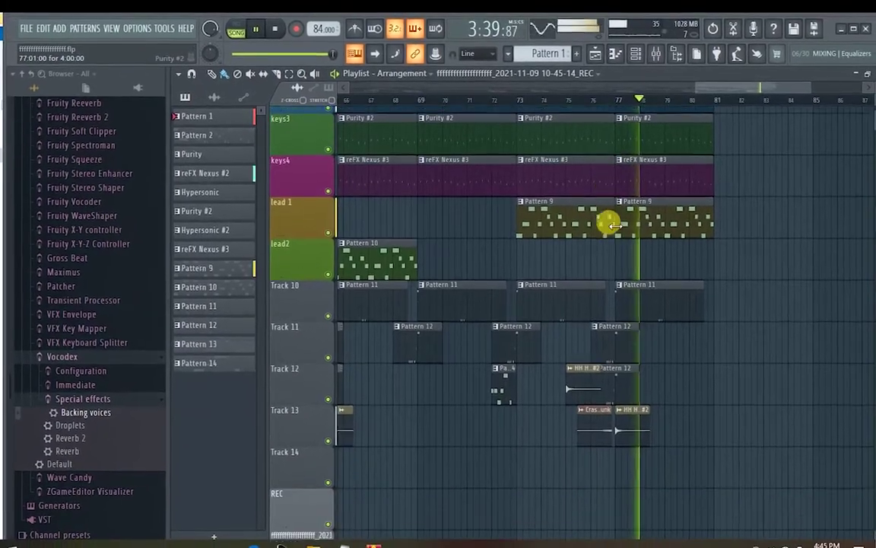
scroll(611, 225, up, 3)
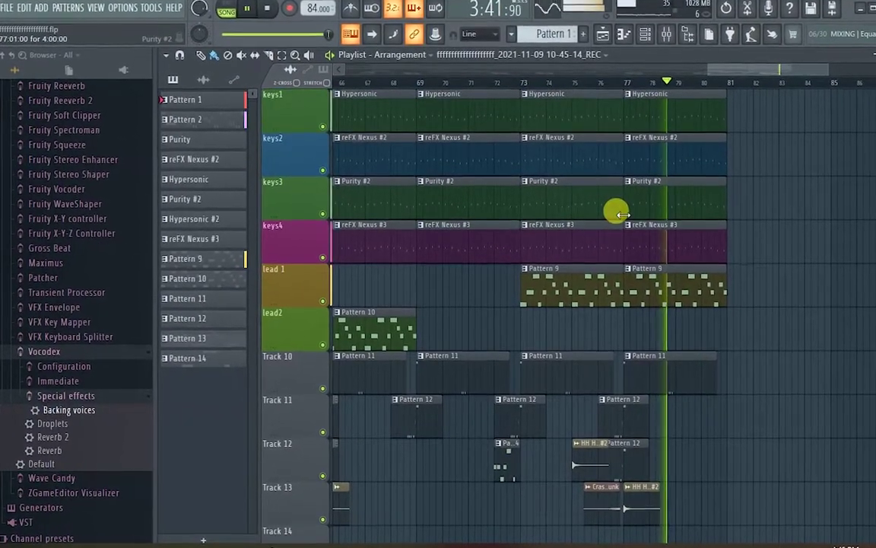
scroll(619, 210, up, 2)
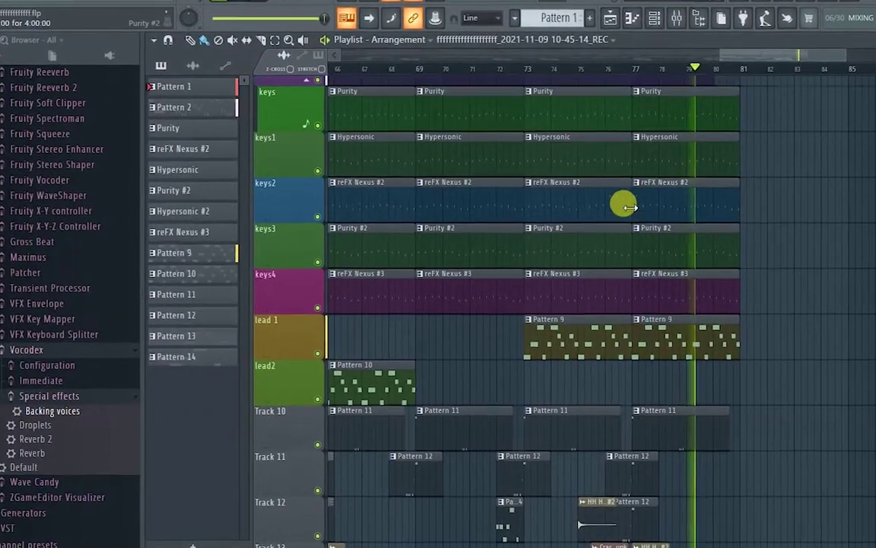
scroll(624, 205, up, 2)
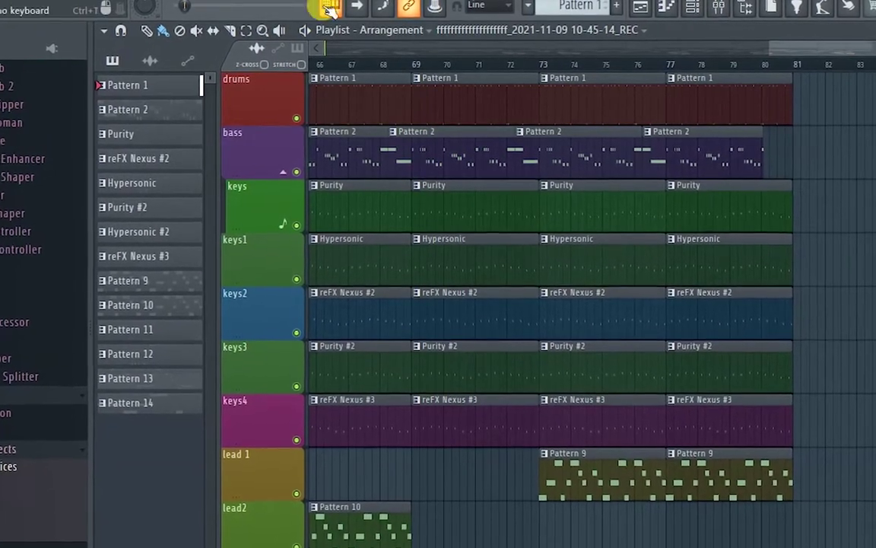
- Show the channel rack, audition Pattern 1's drum steps and select the Kontakt channel
click(701, 8)
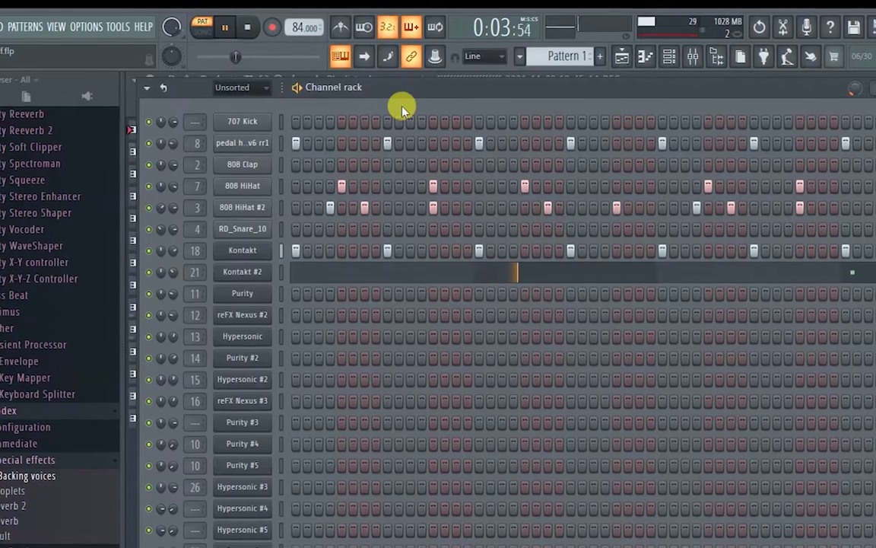
key(space)
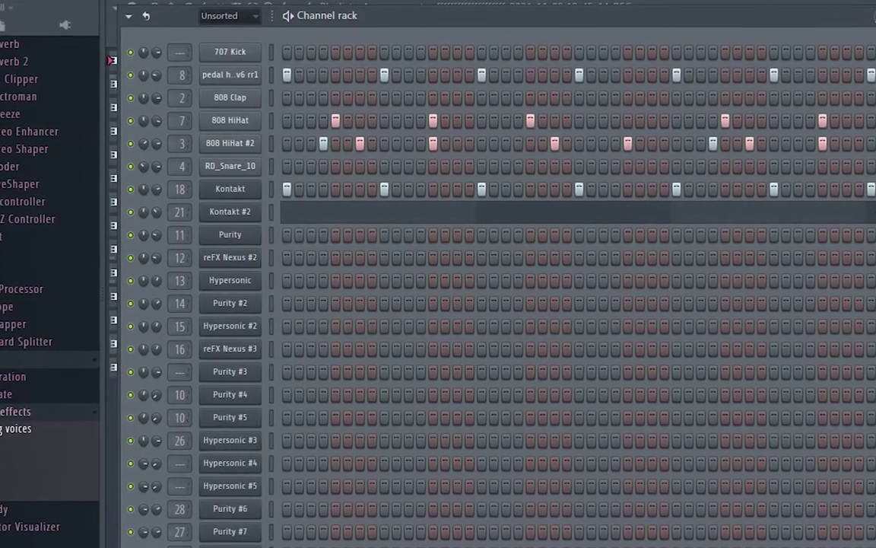
key(space)
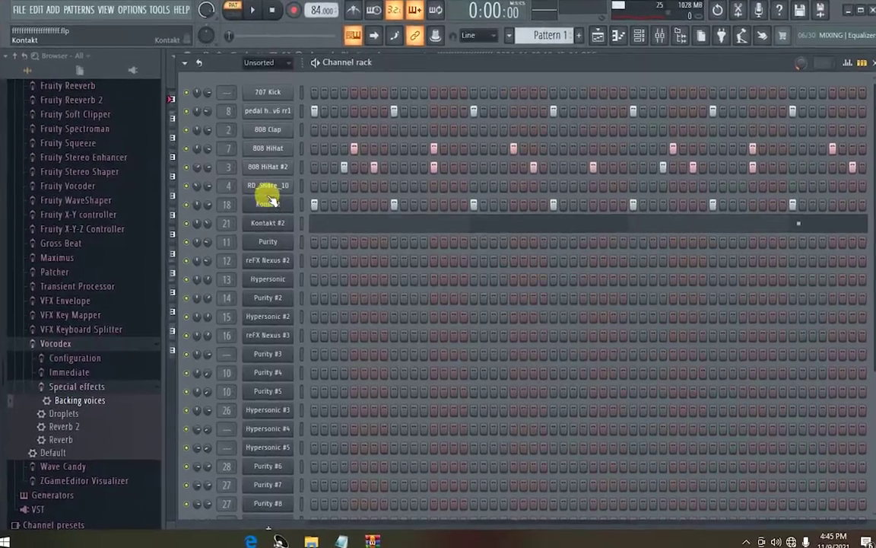
click(268, 203)
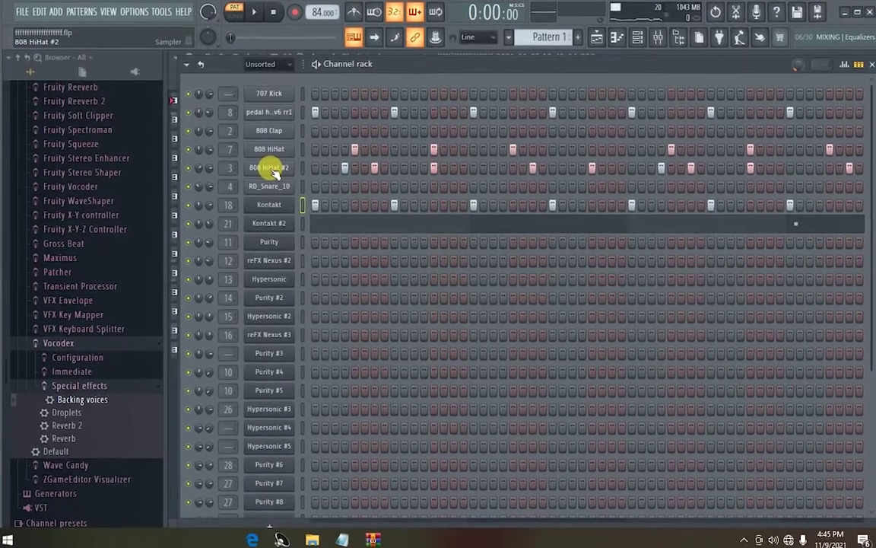
- Browse the sound library to the Packs folder and expand its Drums category
scroll(61, 198, up, 7)
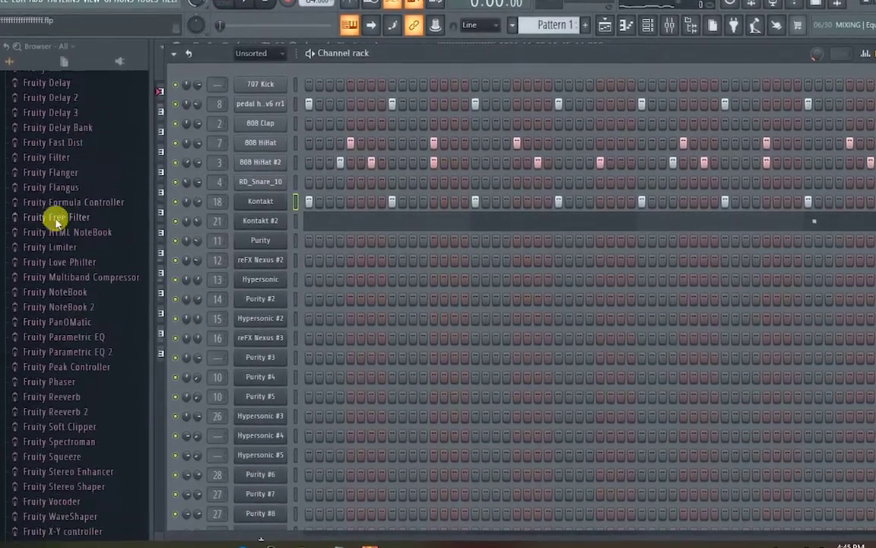
scroll(57, 213, up, 5)
scroll(54, 204, down, 15)
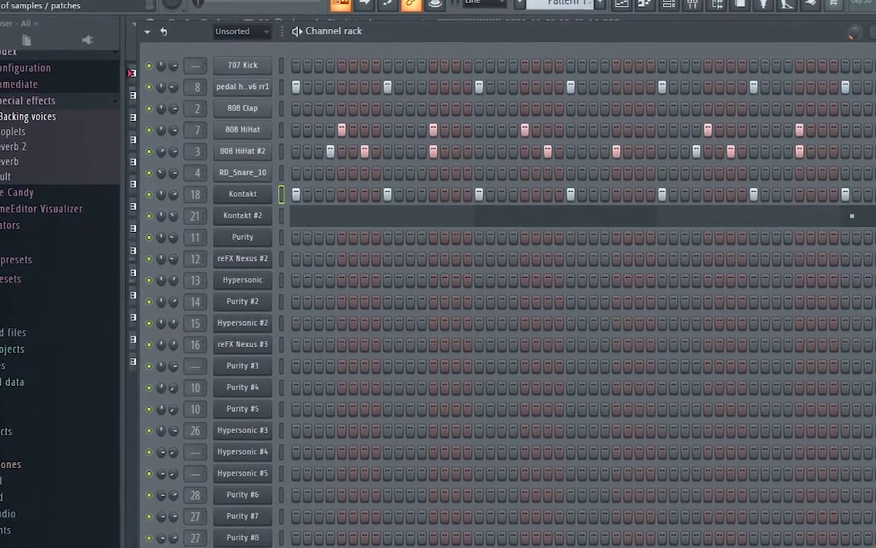
click(6, 447)
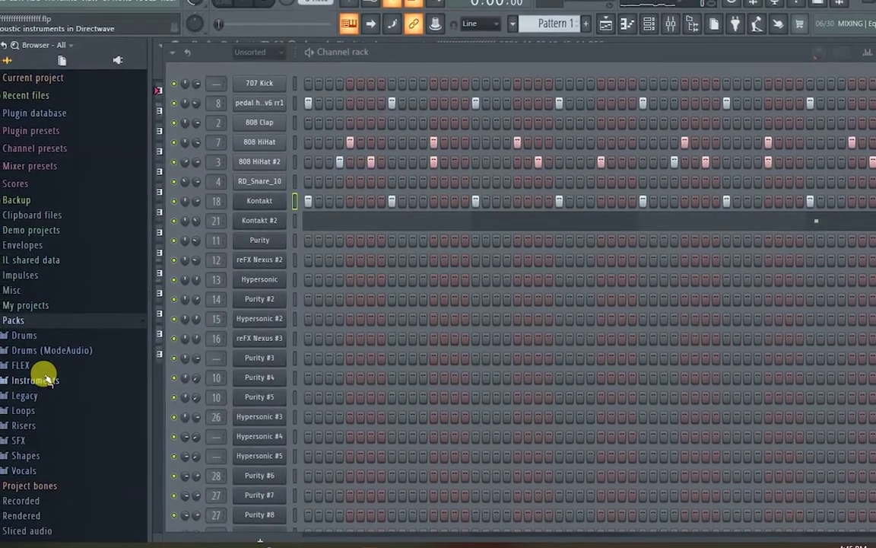
click(24, 335)
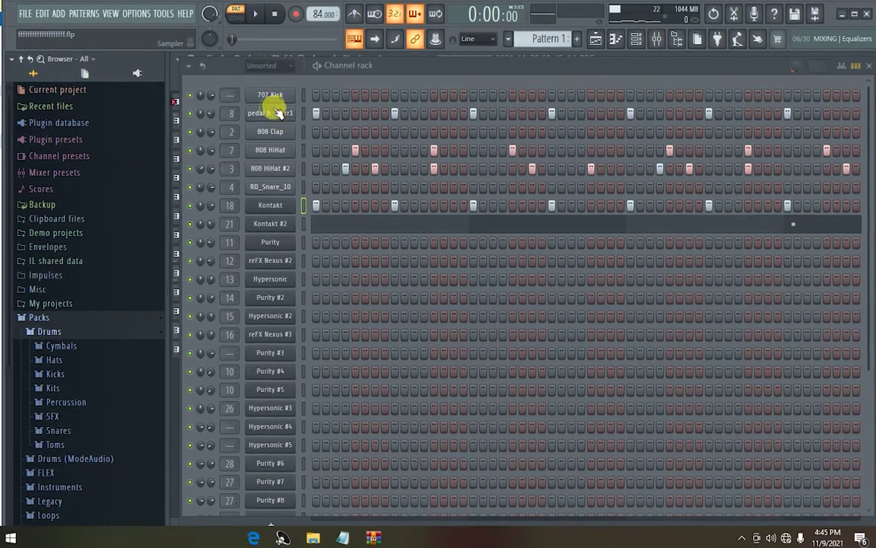
- Inspect the sampler settings of the 808 HiHat, 808 HiHat #2 and pedal hi-hat channels, closing each window
click(276, 152)
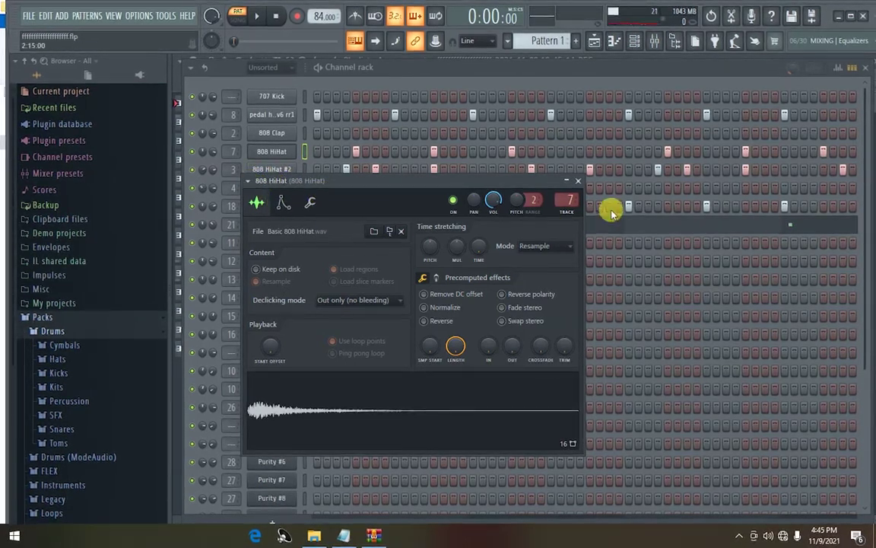
click(578, 183)
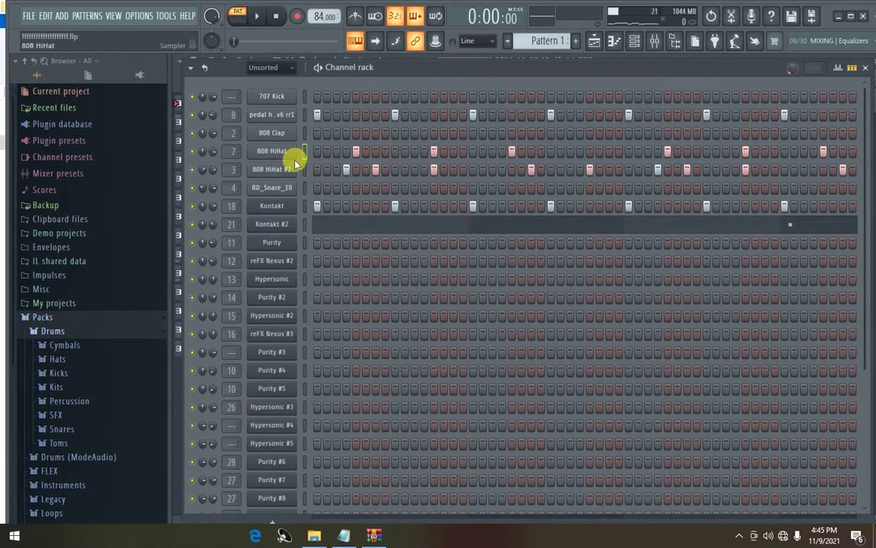
click(269, 171)
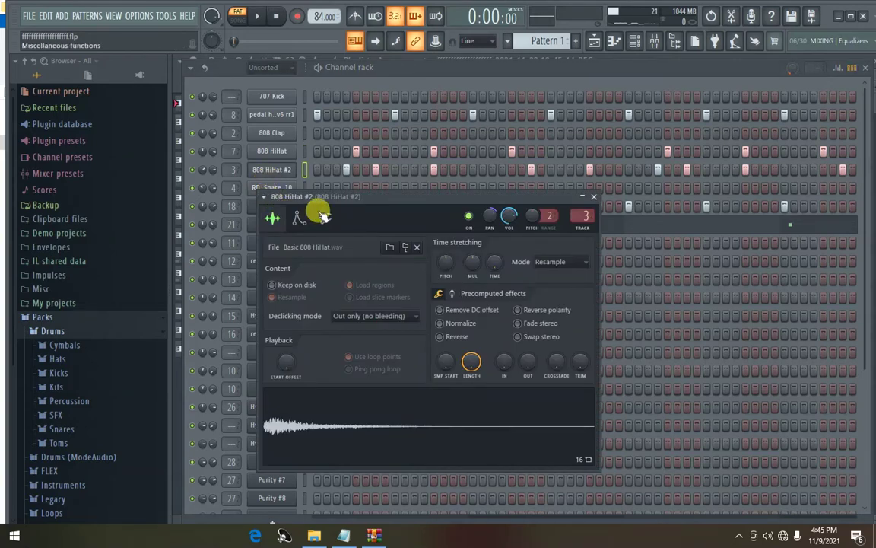
click(594, 196)
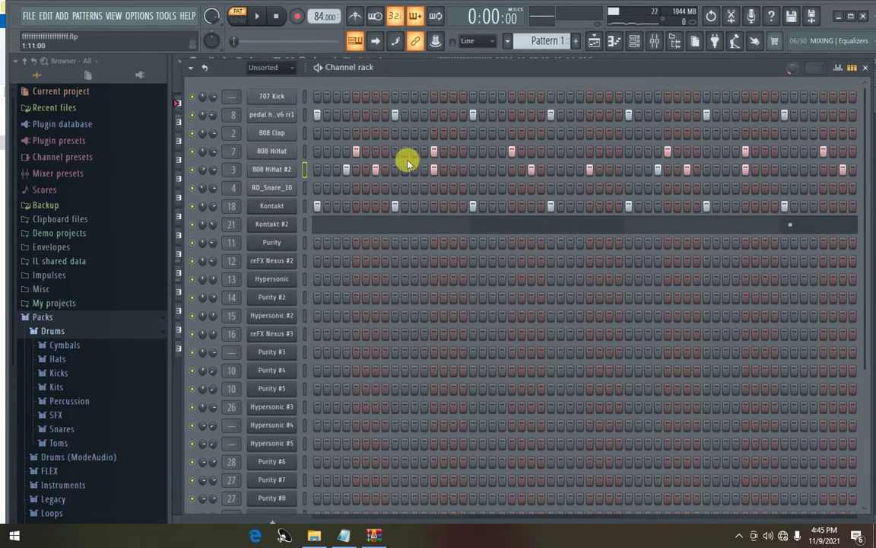
click(288, 116)
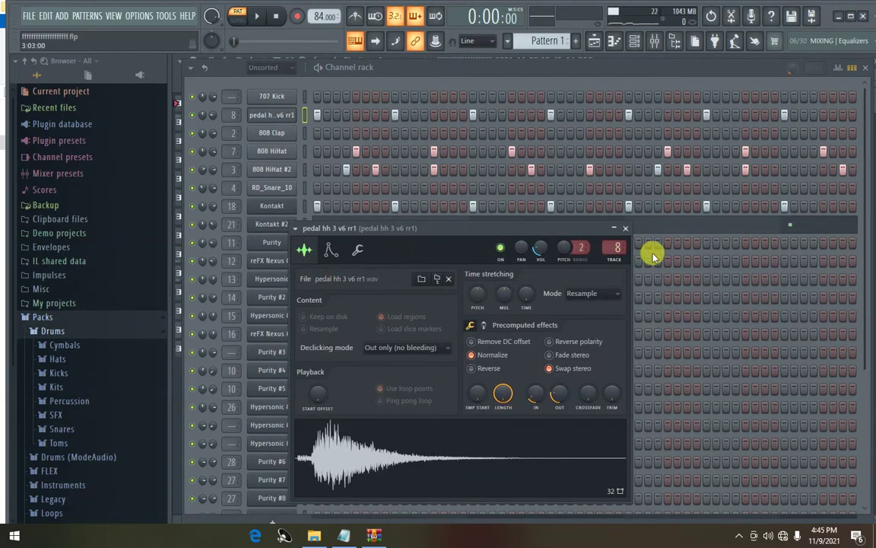
click(625, 228)
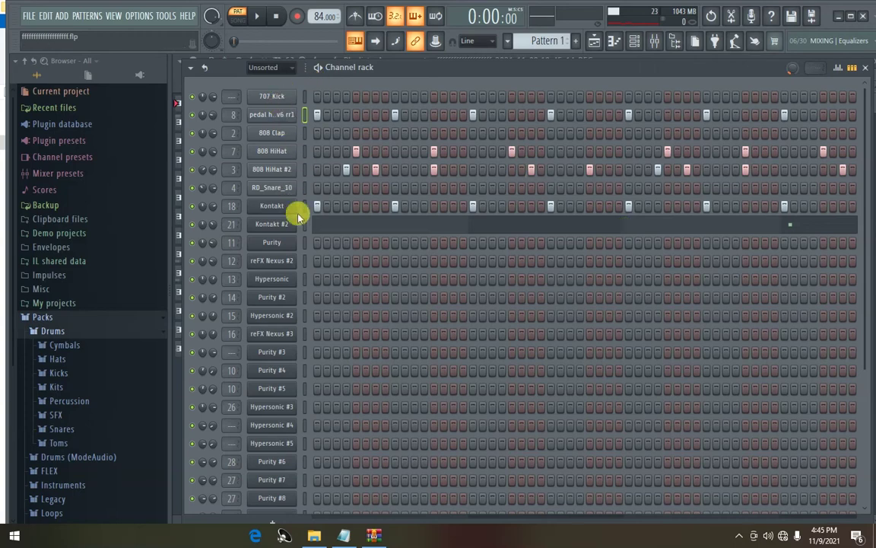
- Inspect the Kontakt channel's drum instrument and audition its notes in the piano roll, closing both windows
click(274, 206)
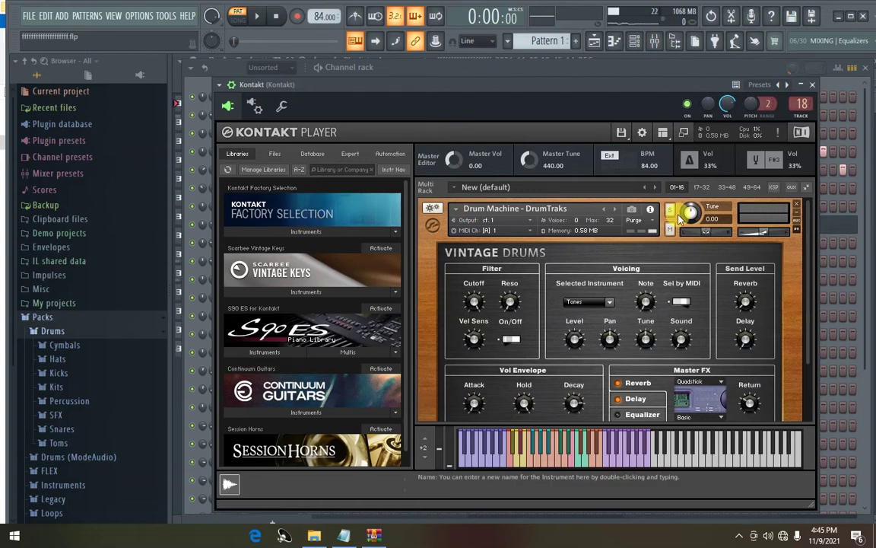
click(814, 84)
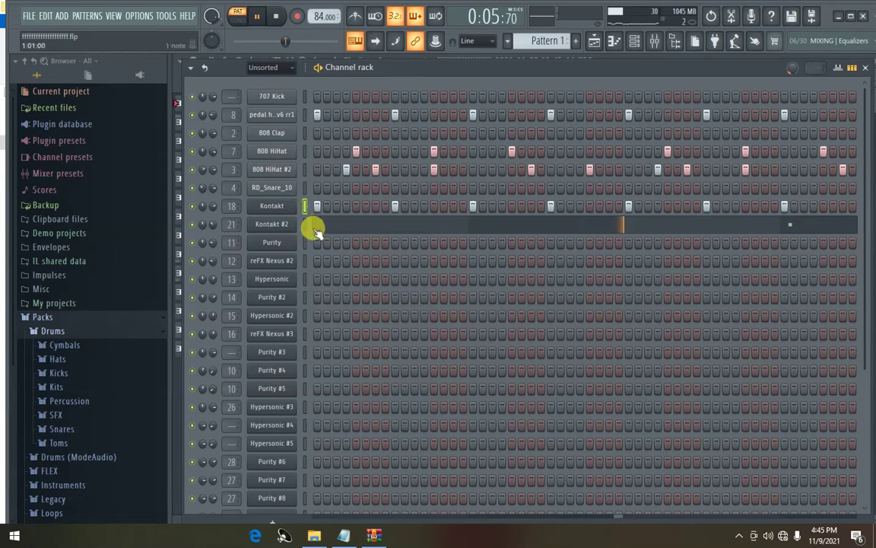
right_click(282, 210)
click(304, 203)
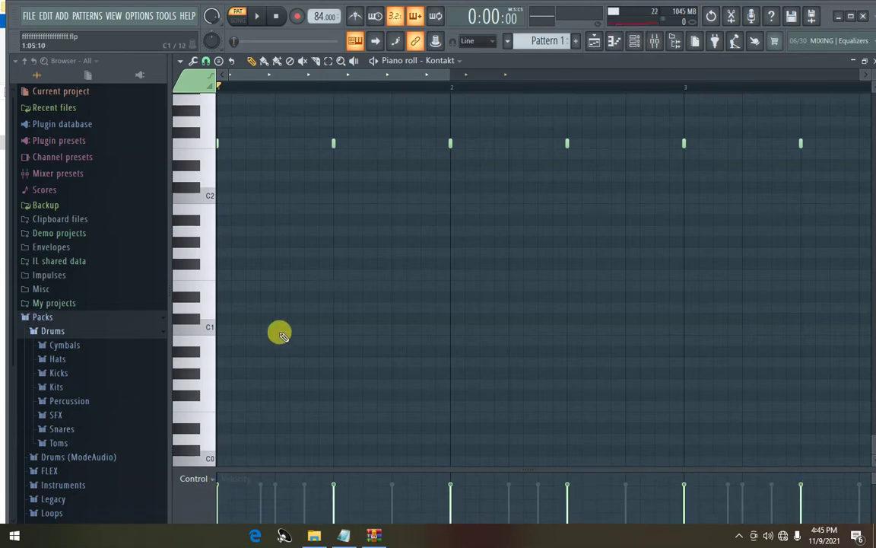
key(space)
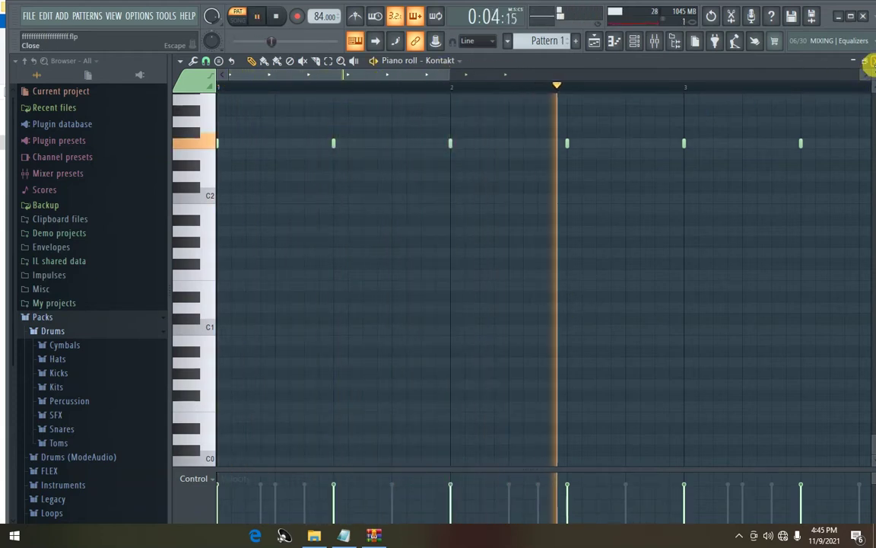
key(space)
click(868, 62)
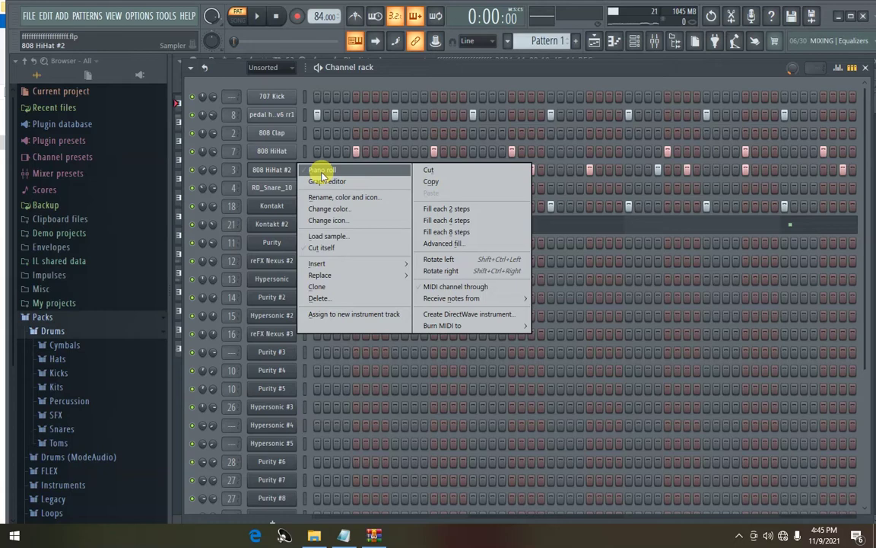
- Examine the 808 HiHat #2 channel's notes and velocities in the piano roll during playback, then close it
click(318, 171)
key(space)
click(304, 493)
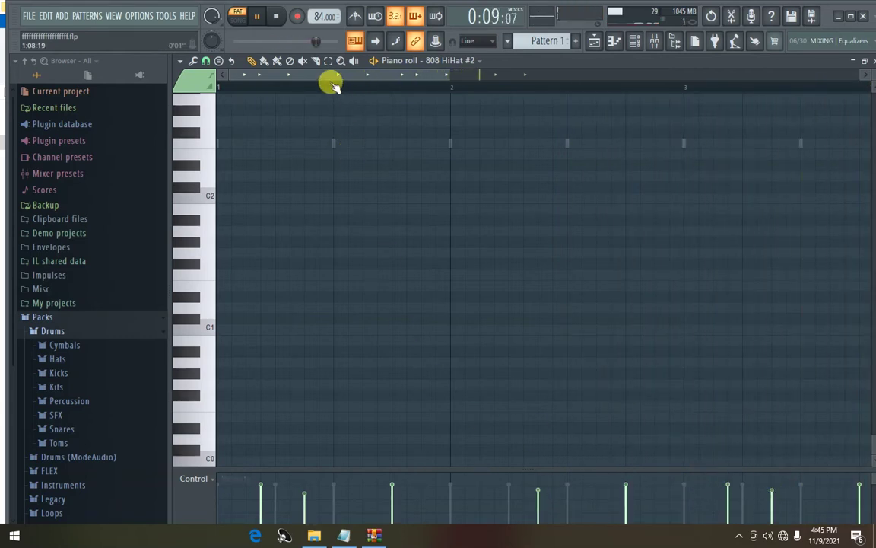
drag(332, 78, 258, 104)
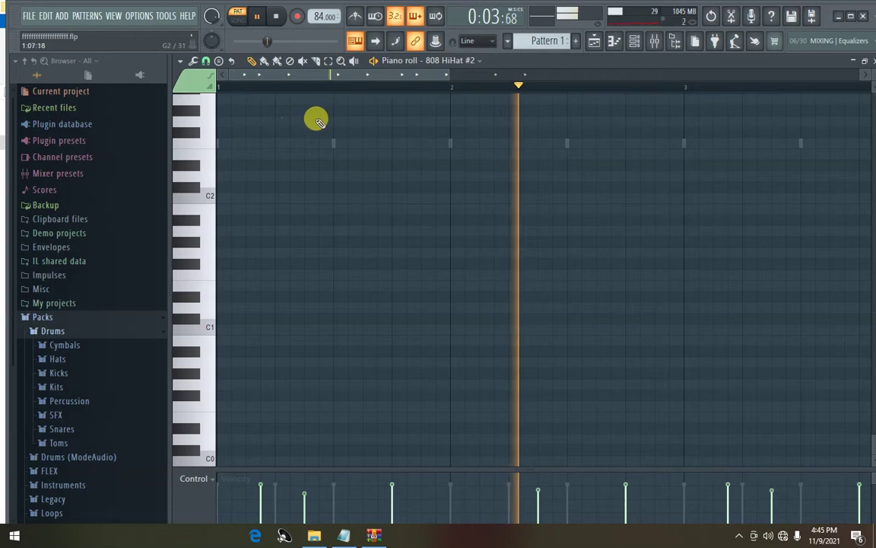
drag(332, 79, 495, 90)
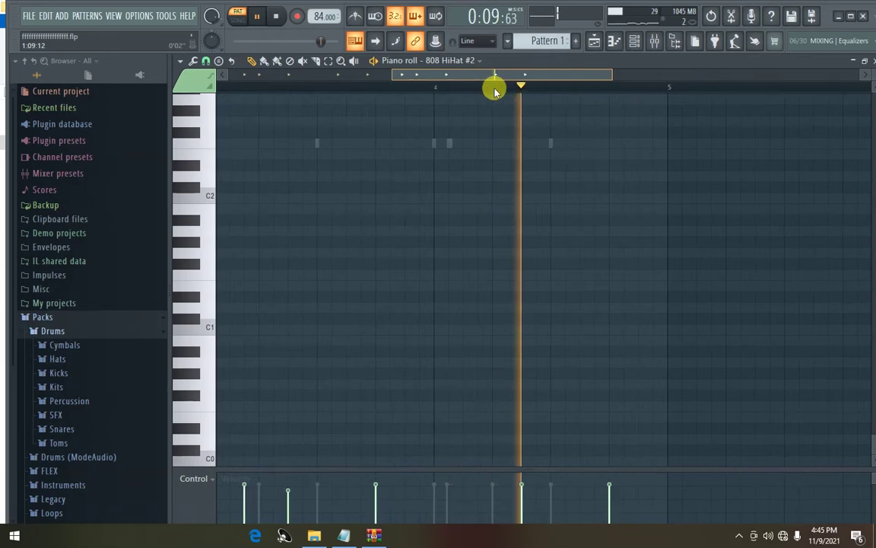
key(space)
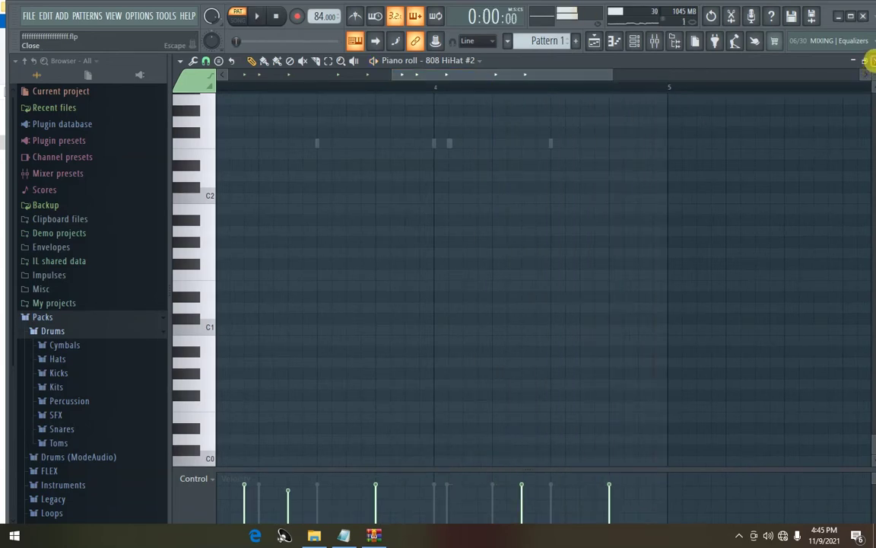
click(865, 61)
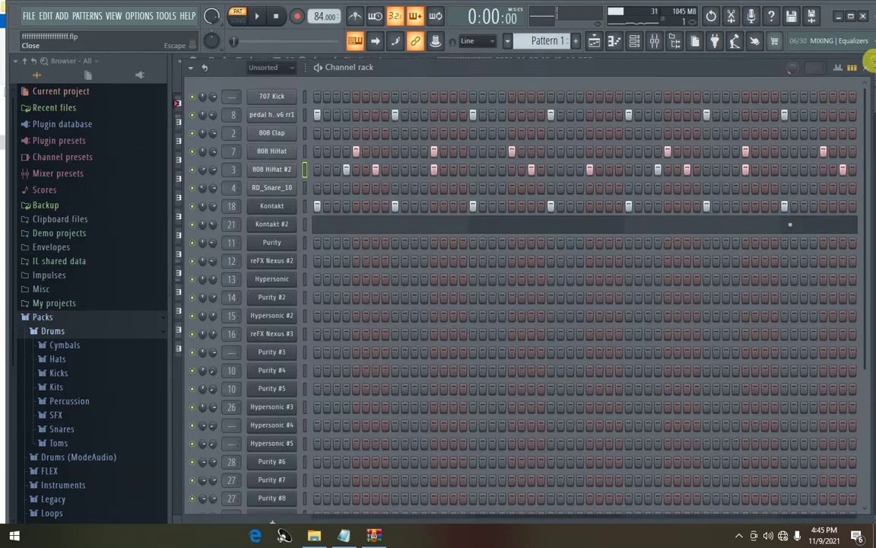
- Open the 808 HiHat channel's notes in the piano roll and audition them while checking their velocities
right_click(266, 148)
click(317, 150)
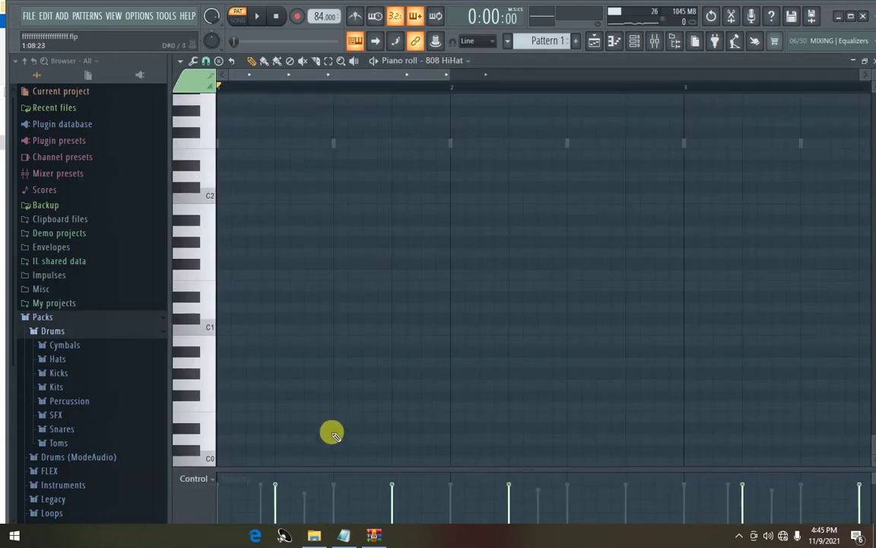
key(space)
key(space)
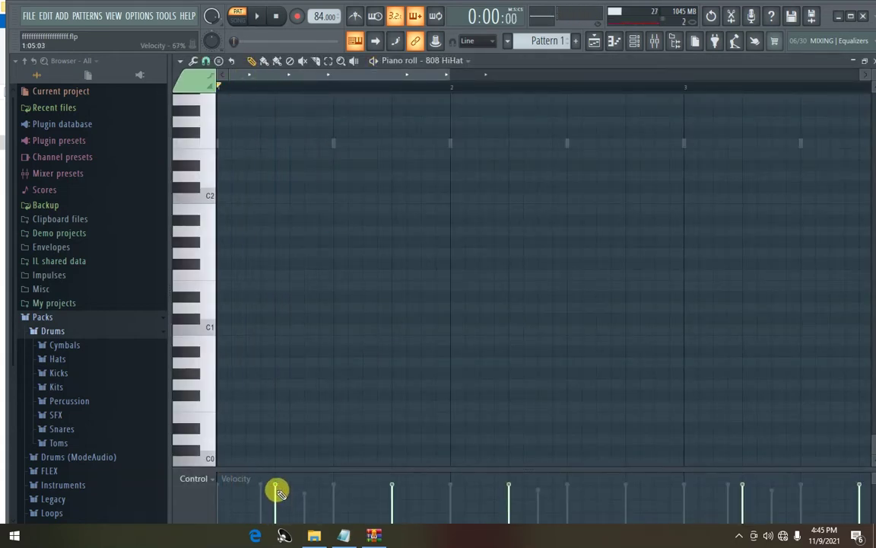
- Slightly lower the velocities of the first, fourth and last 808 HiHat notes during playback, then close the piano roll
key(space)
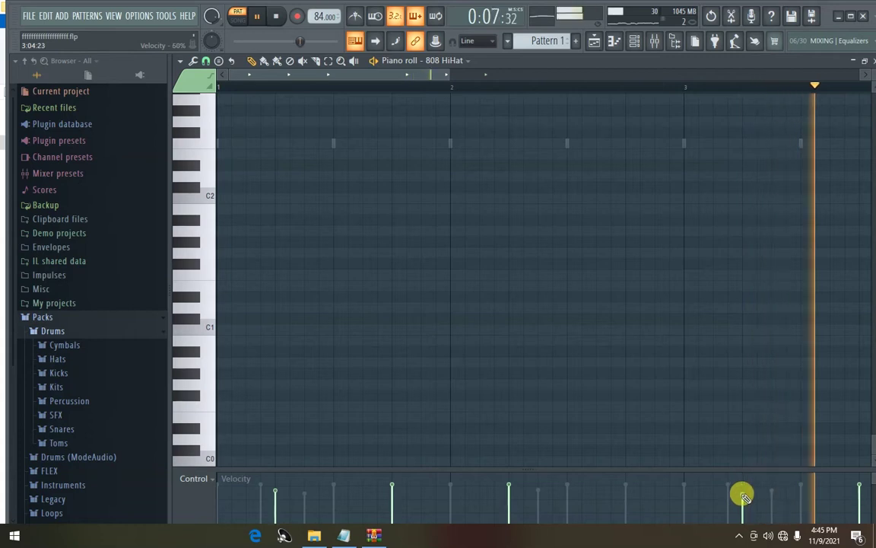
drag(361, 83, 473, 89)
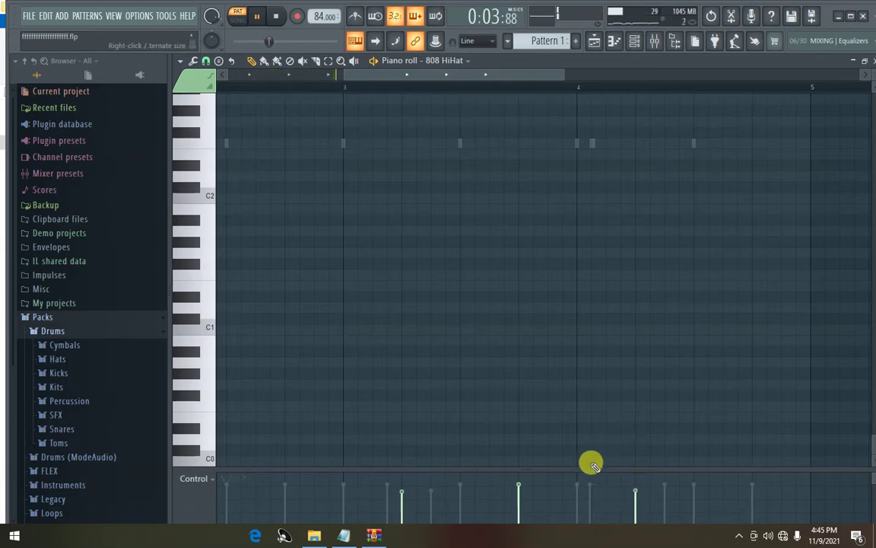
click(868, 62)
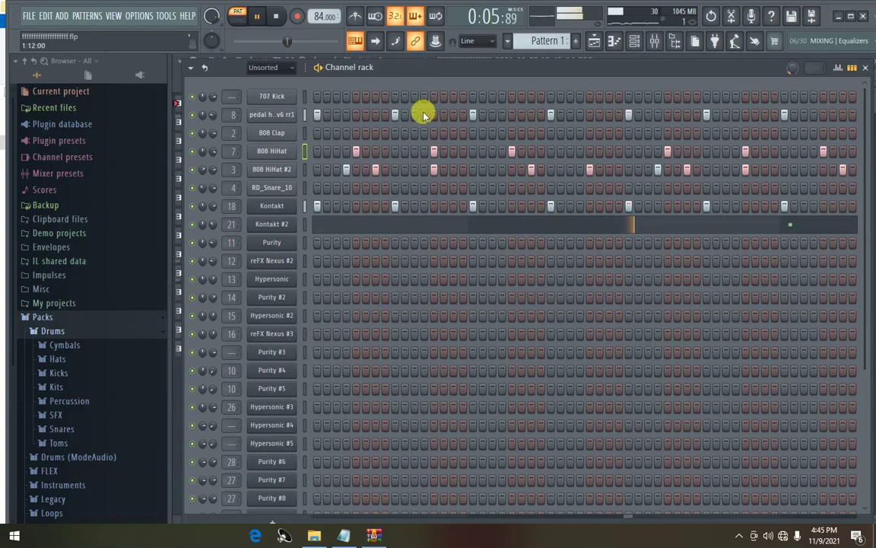
- Inspect the pedal hi-hat channel's sampler and open its notes in the piano roll, auditioning C5
click(261, 116)
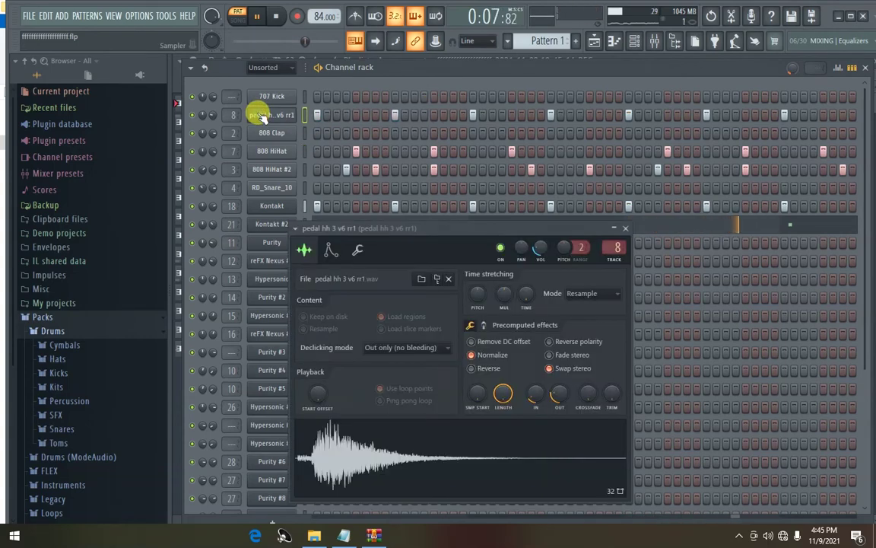
click(266, 115)
right_click(288, 114)
click(312, 111)
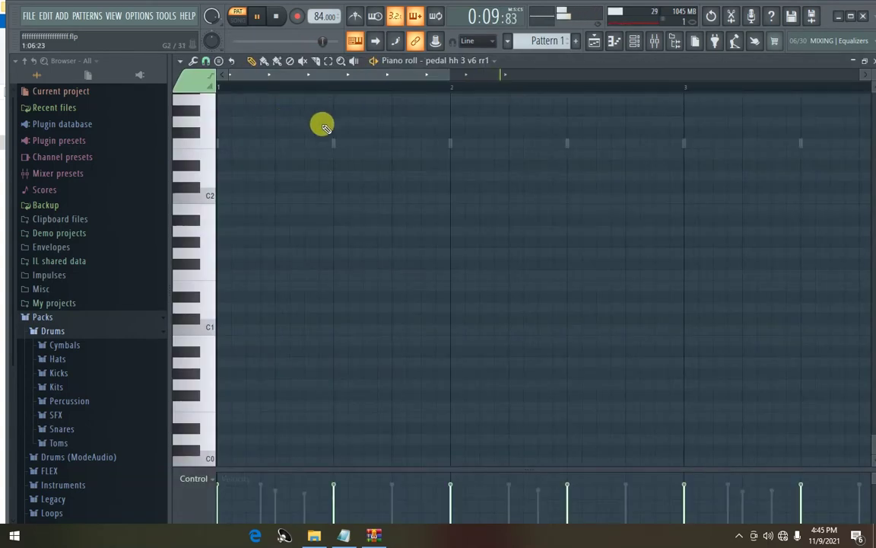
scroll(360, 360, up, 3)
scroll(360, 360, up, 3)
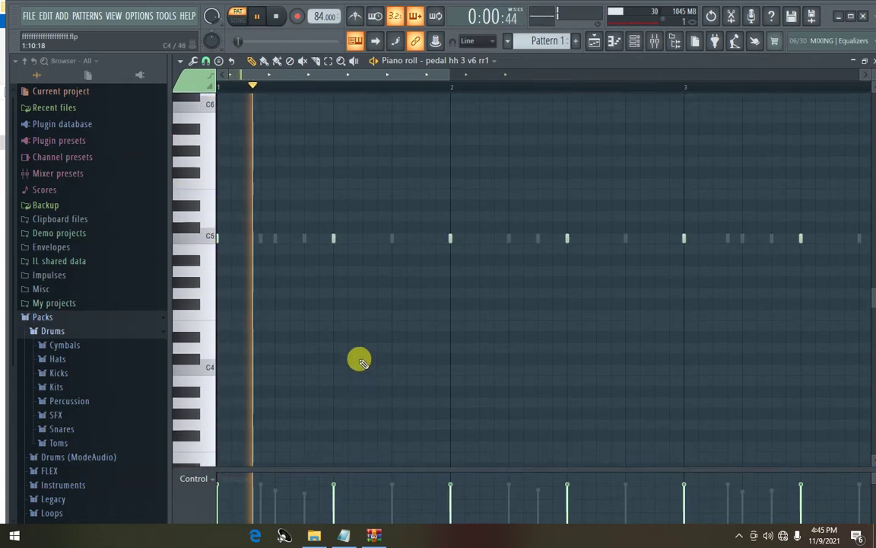
click(211, 264)
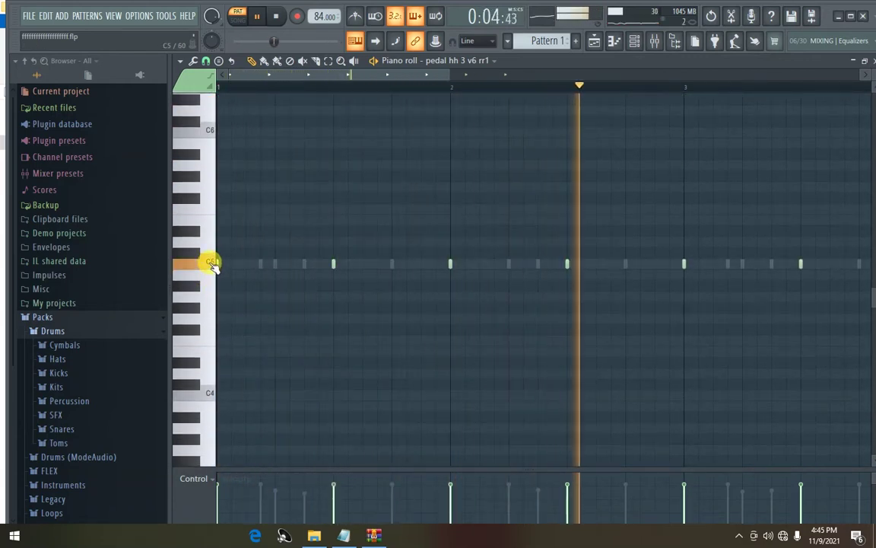
- Slightly lower the velocity of every second pedal hi-hat note across the pattern, then close the piano roll
click(334, 491)
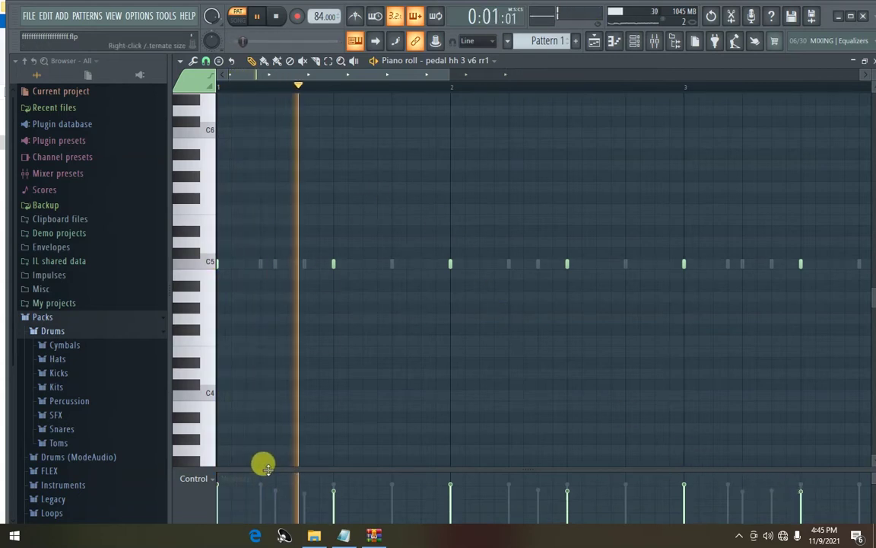
drag(266, 73, 402, 89)
click(607, 494)
drag(520, 75, 296, 89)
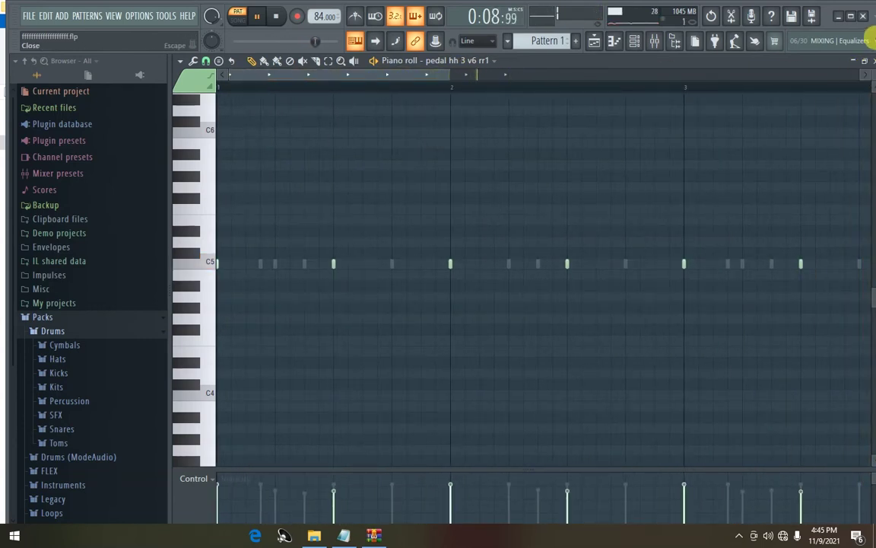
click(867, 56)
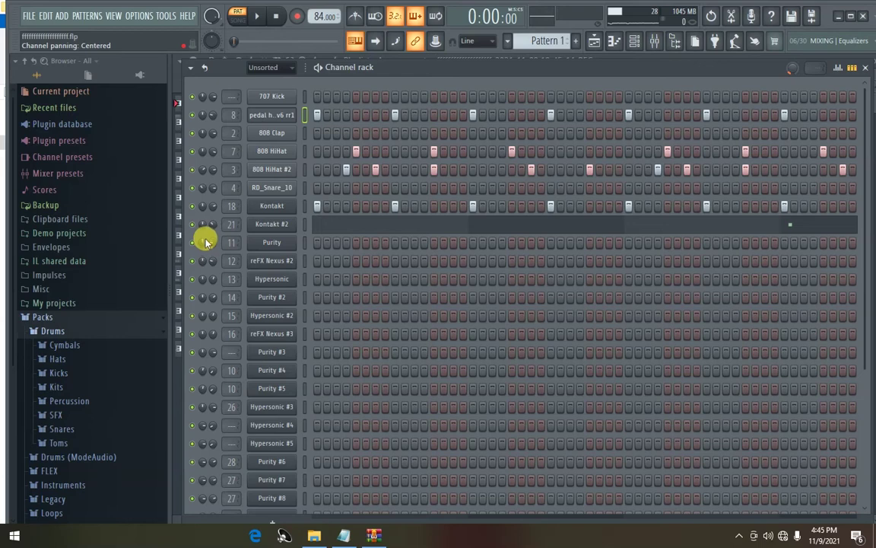
- Browse the Kontakt Factory Selection's Vintage instruments in the Kontakt channel, close it, and play the drum pattern briefly
click(273, 206)
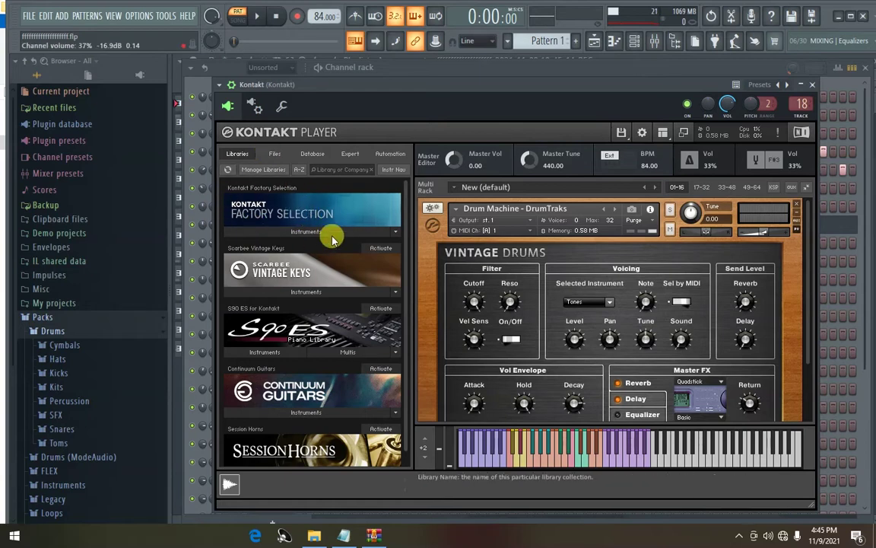
click(295, 232)
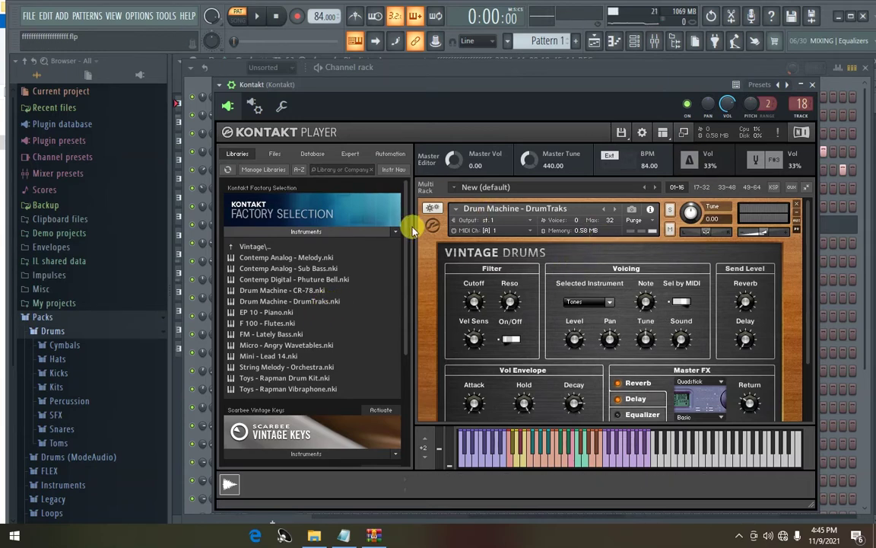
click(814, 85)
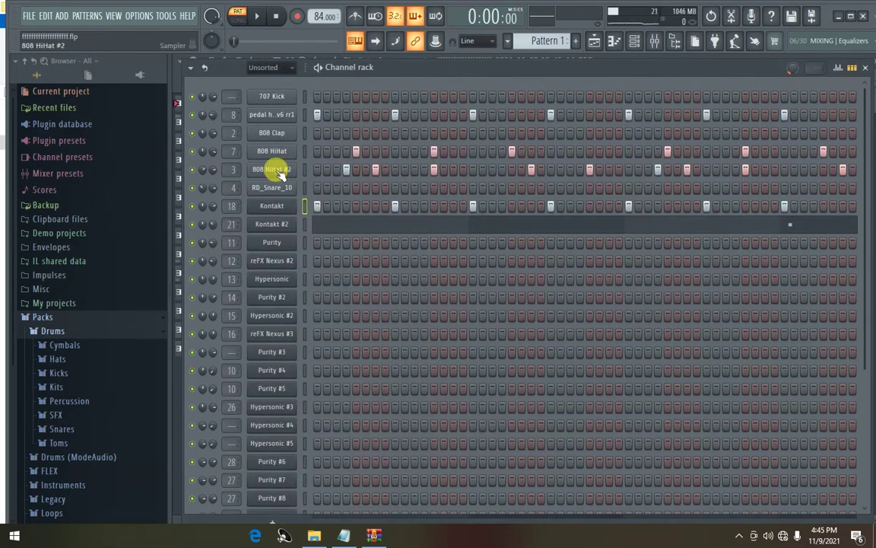
key(space)
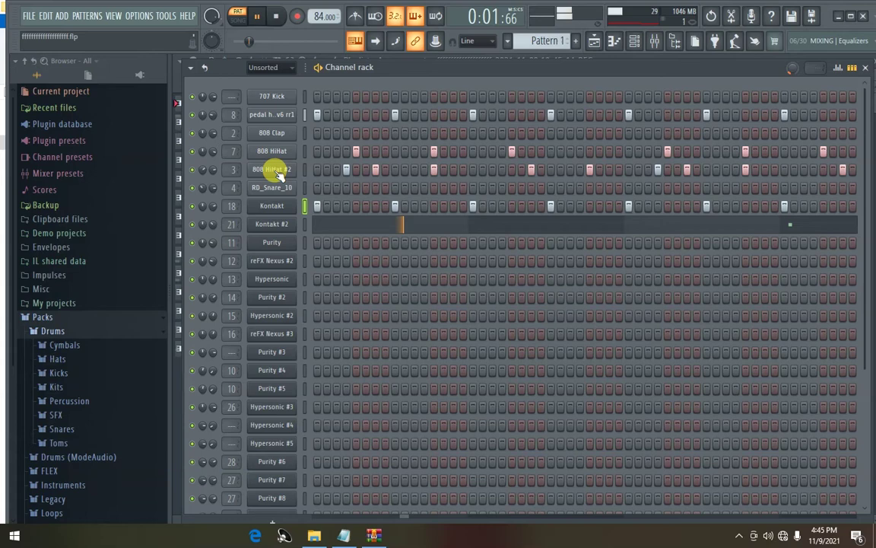
key(space)
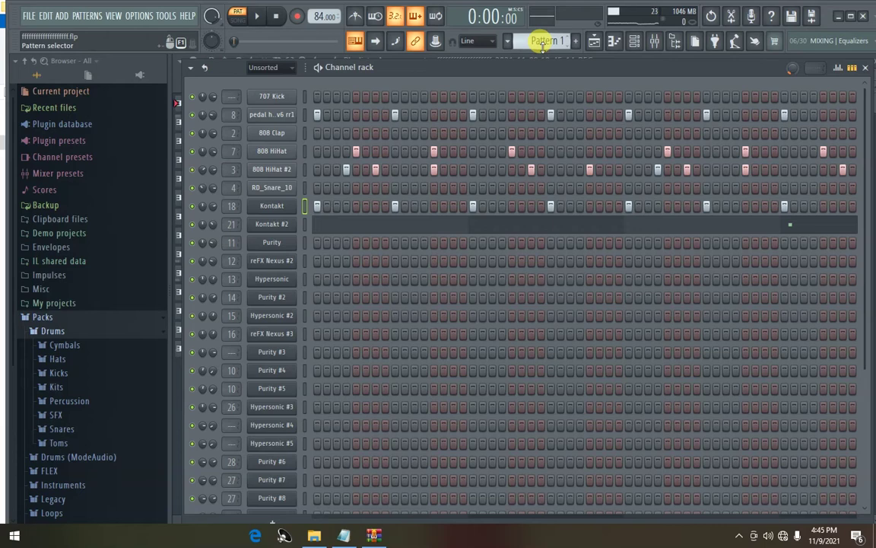
- Examine the Kontakt channel's step-fill options without applying any
right_click(270, 210)
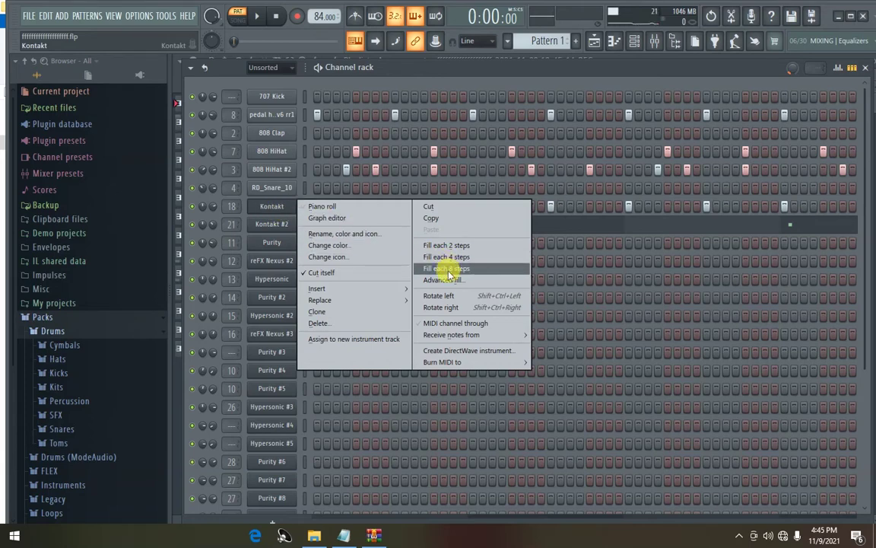
click(275, 207)
right_click(275, 207)
click(277, 209)
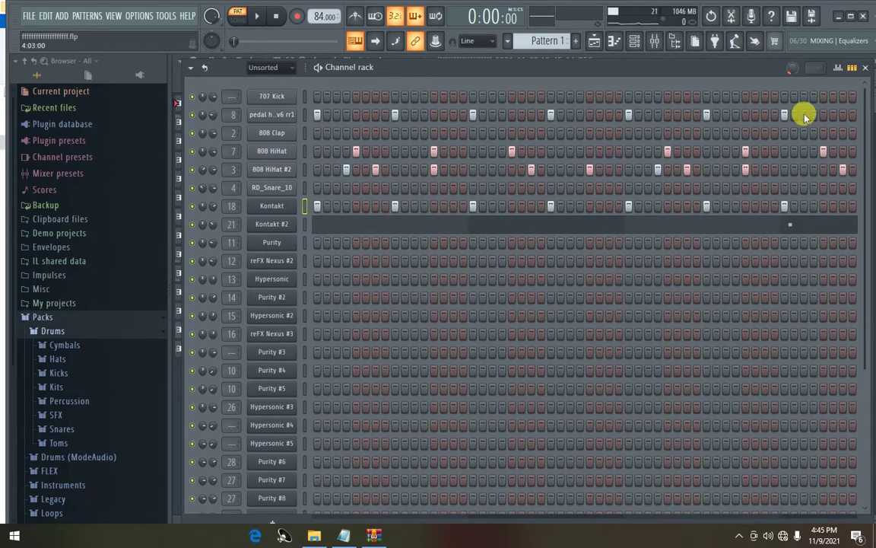
- Play Pattern 1 with the playlist in view, then return to the channel rack and stop playback
click(867, 67)
key(space)
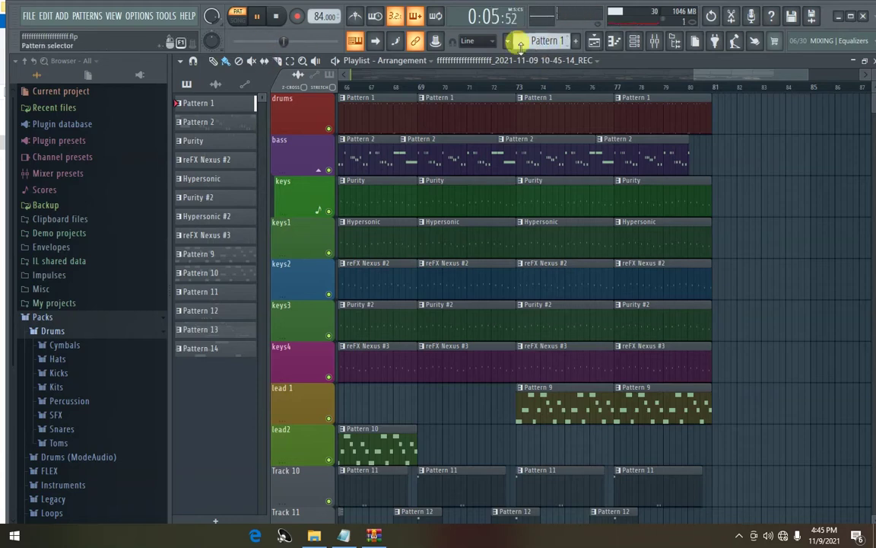
key(F6)
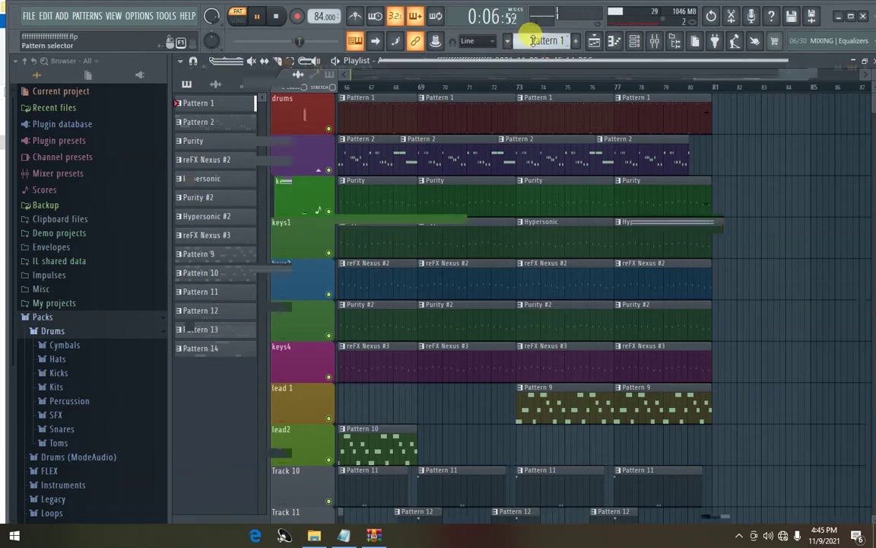
key(space)
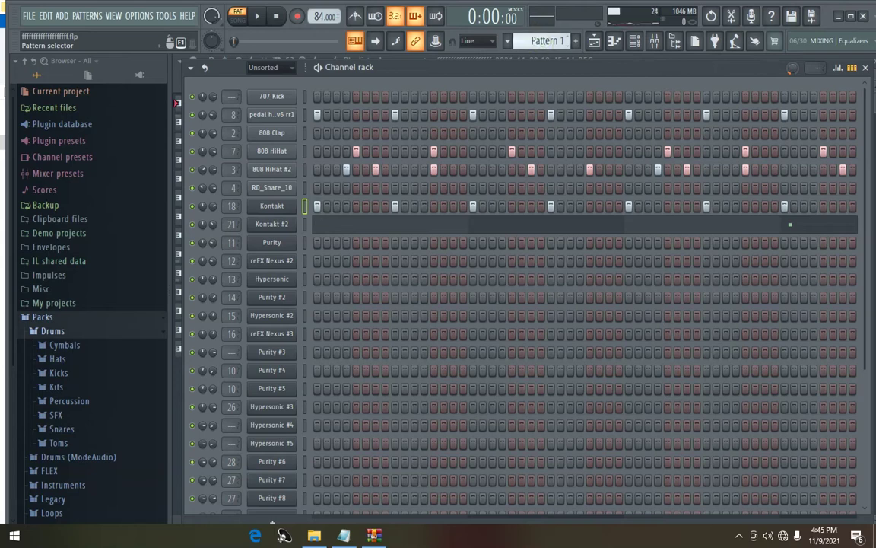
- Switch to Pattern 2 and audition its bass line with the Hypersonic #3 channel's instrument open
scroll(542, 42, down, 1)
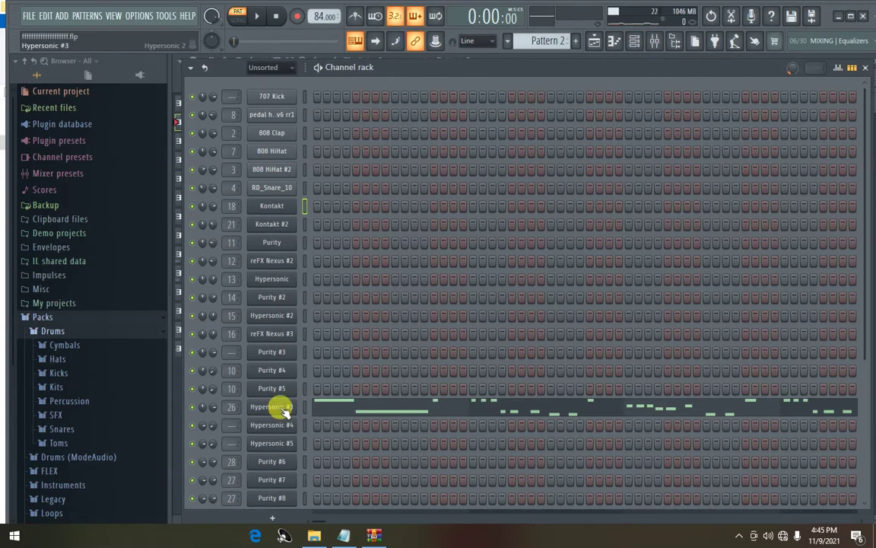
click(282, 408)
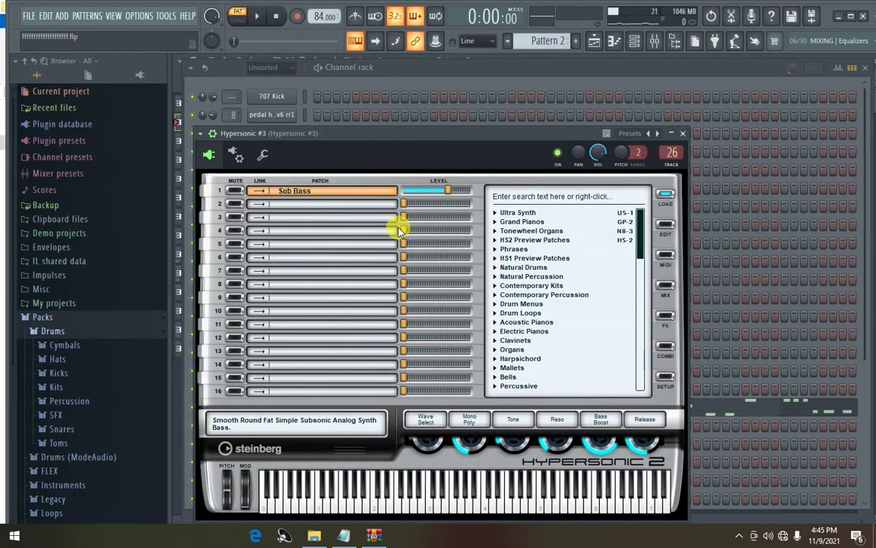
key(space)
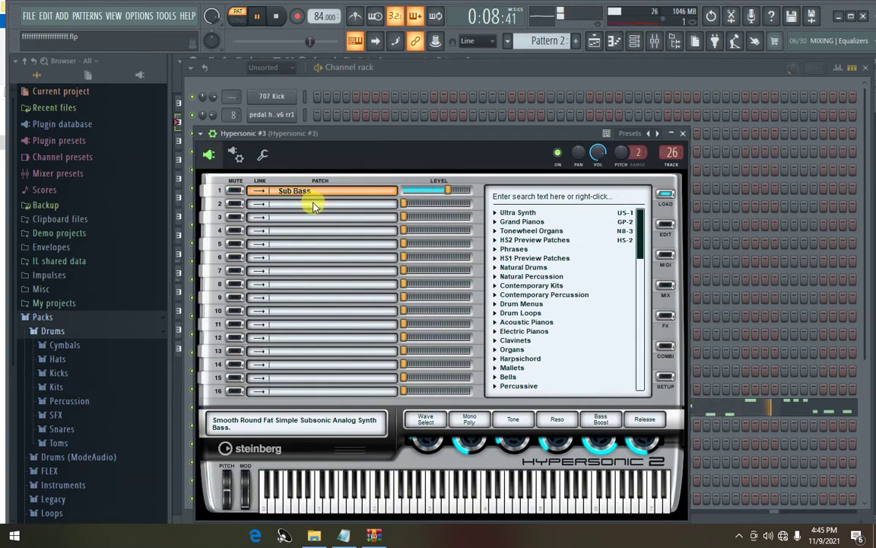
key(space)
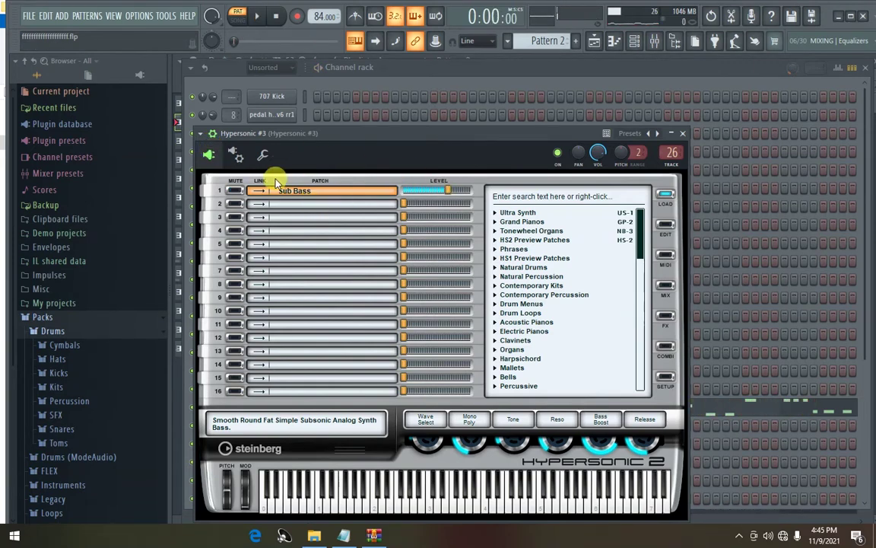
- Browse Hypersonic's Synth Basses category as far as the Sub Bass patch, then close the instrument window
drag(634, 248, 646, 265)
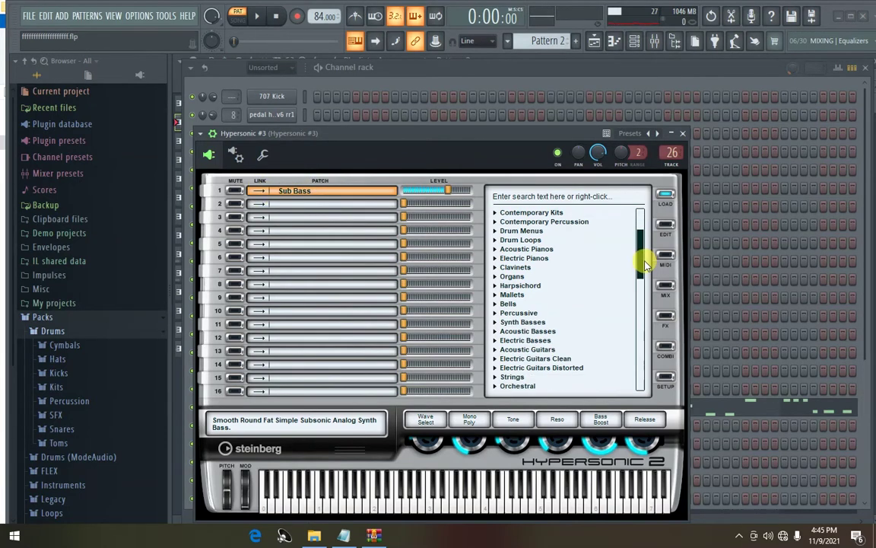
click(496, 324)
drag(644, 229, 639, 252)
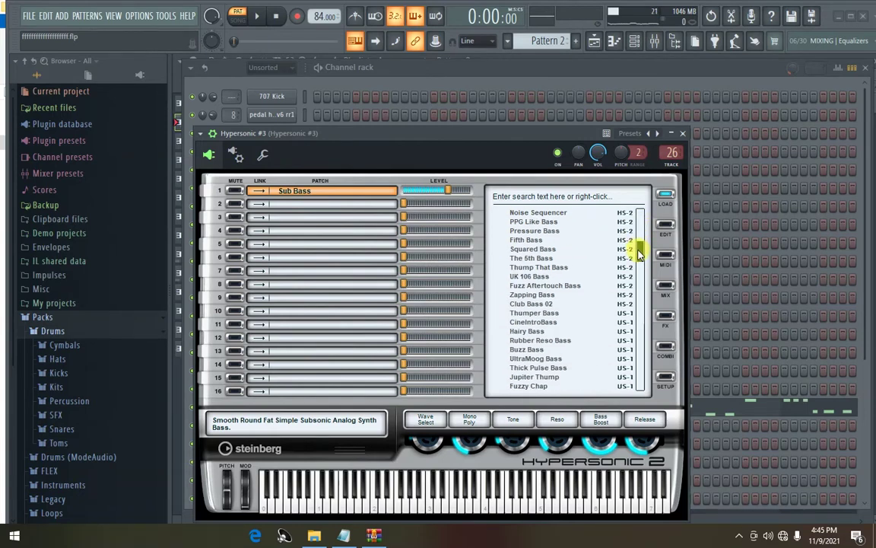
drag(638, 255, 641, 262)
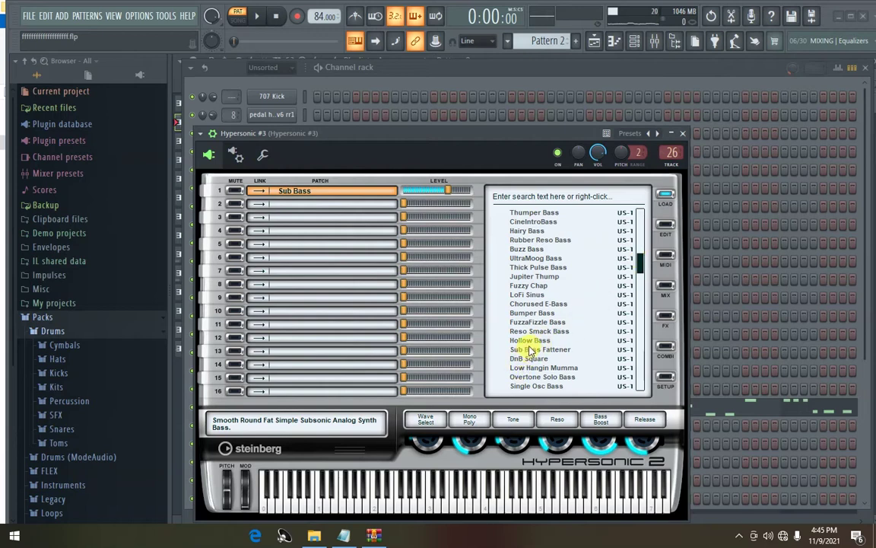
drag(641, 268, 642, 301)
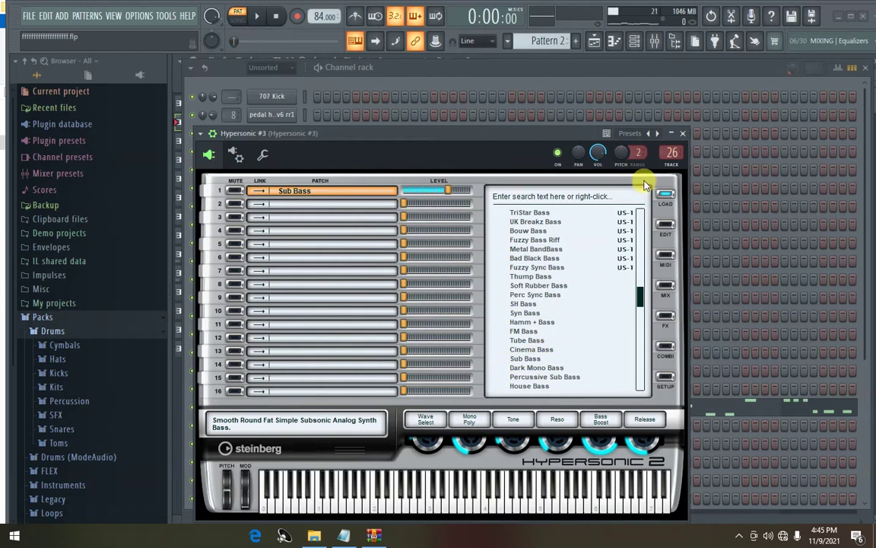
click(682, 135)
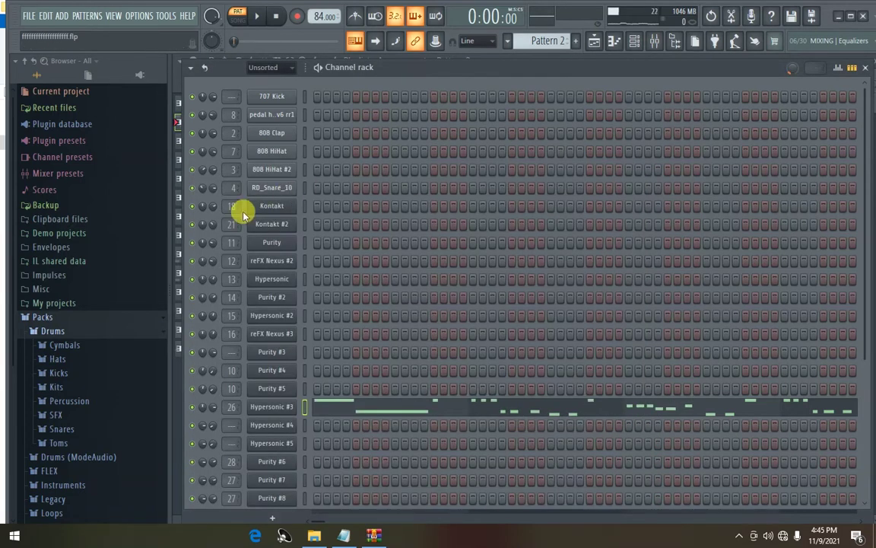
- Examine the Hypersonic #3 bass notes in the piano roll during playback, widening the view to all four bars, then close it
right_click(280, 409)
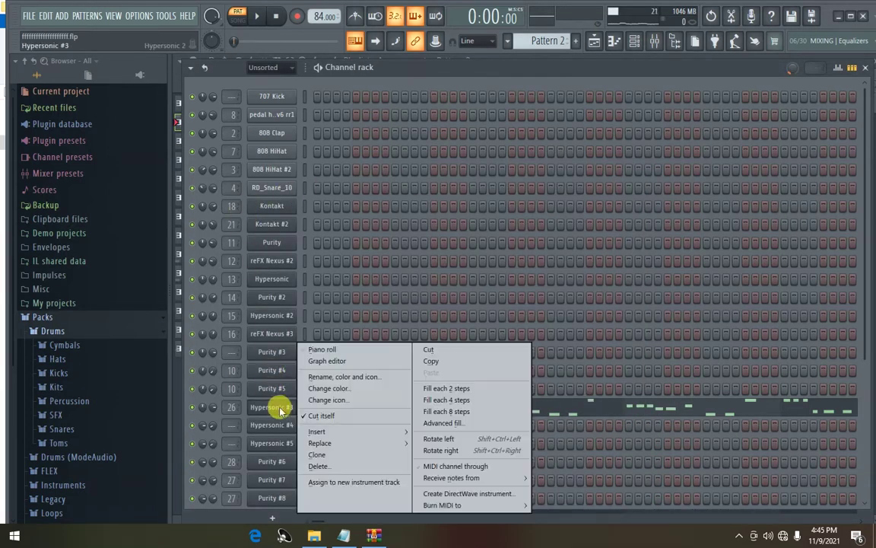
click(322, 350)
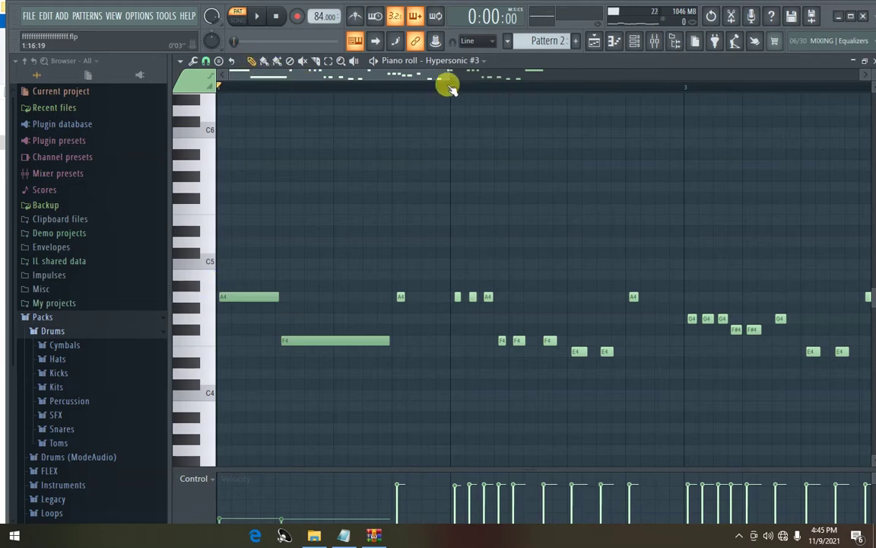
drag(440, 76, 338, 218)
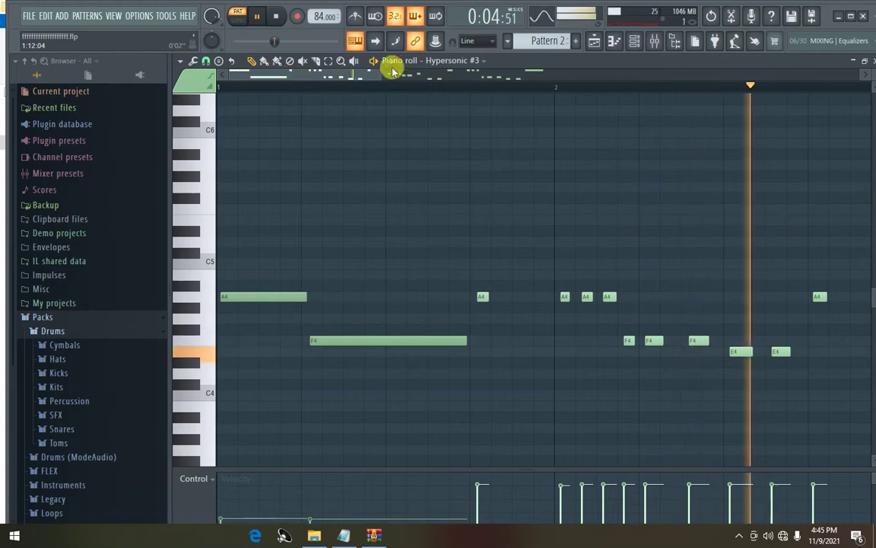
drag(376, 73, 486, 82)
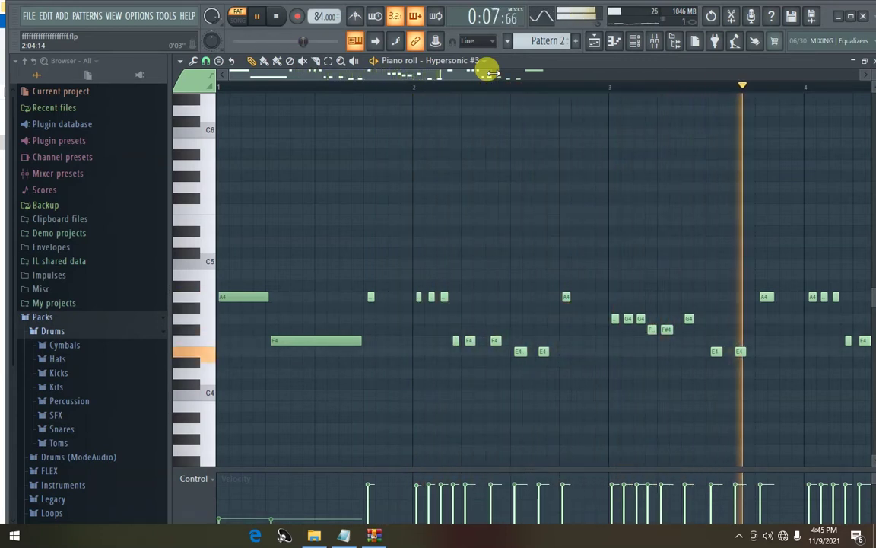
drag(493, 72, 582, 93)
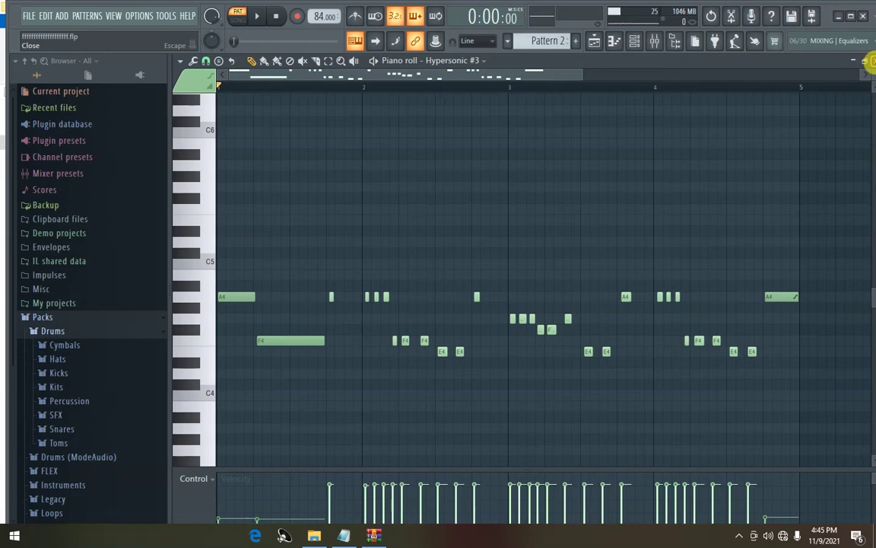
click(865, 60)
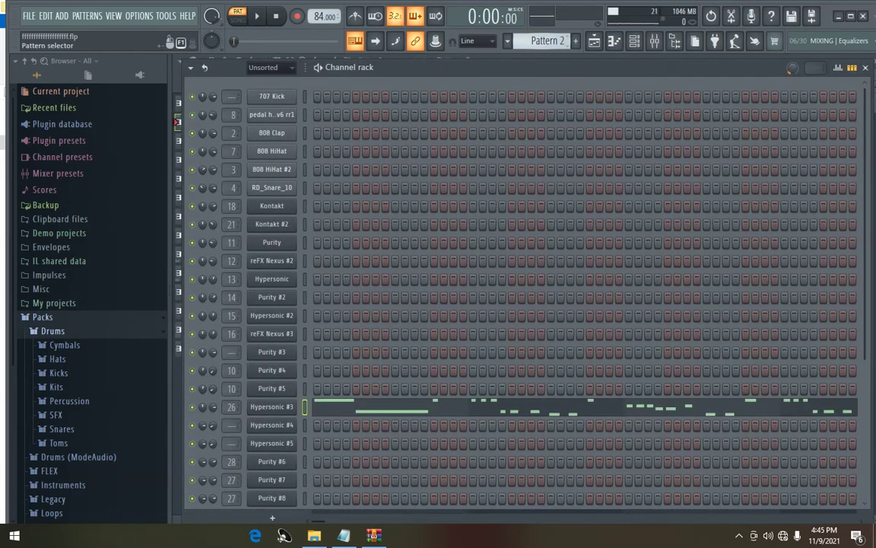
- Switch to the Purity pattern and examine its notes in the piano roll during playback, then close the piano roll
scroll(544, 40, down, 1)
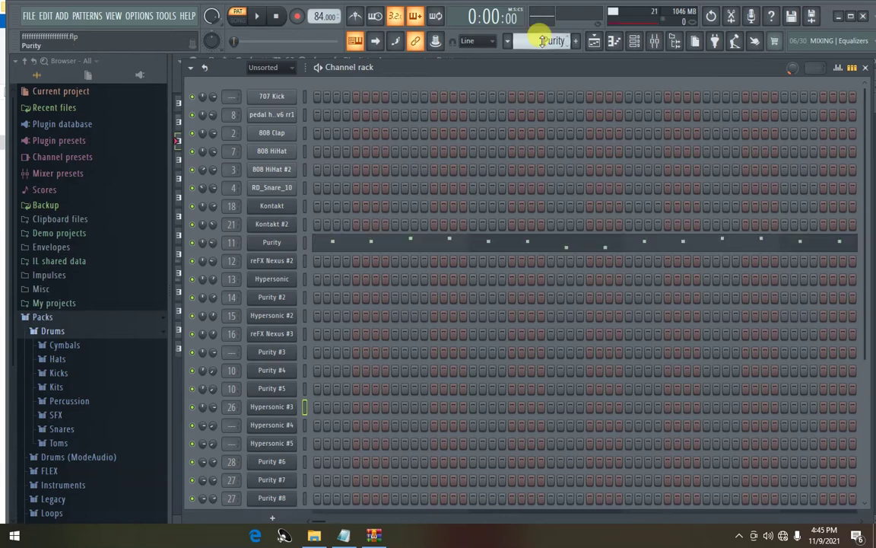
right_click(268, 243)
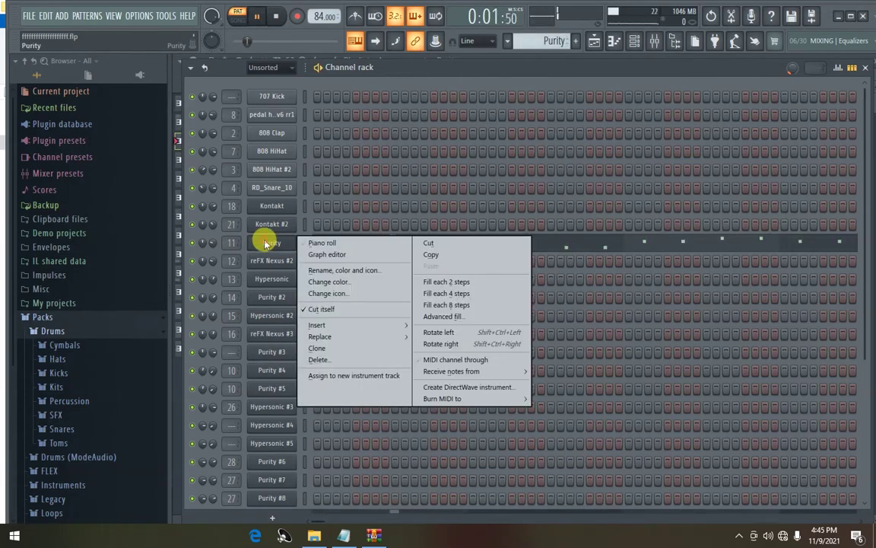
click(314, 244)
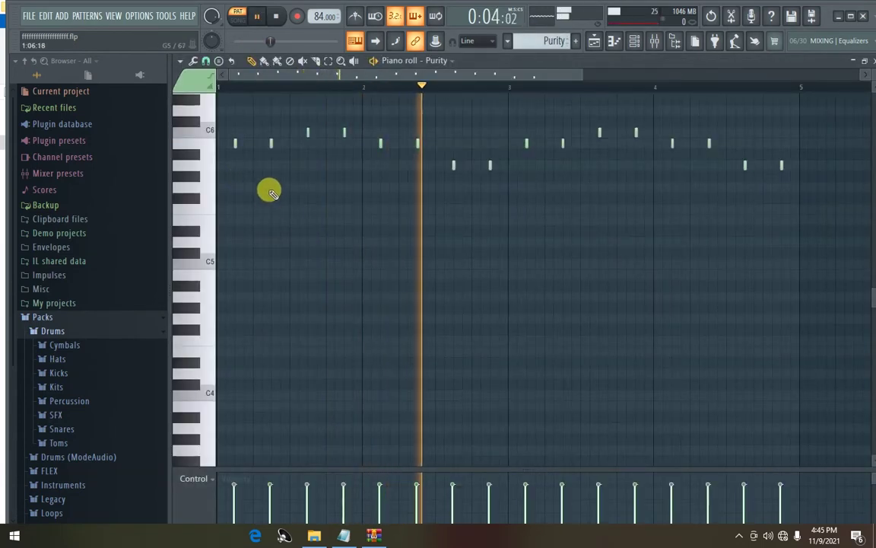
scroll(270, 190, up, 3)
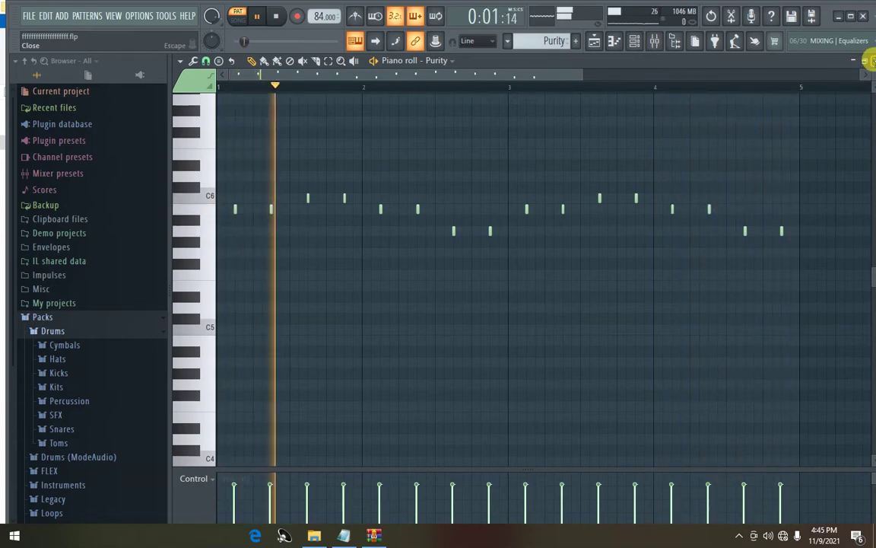
click(868, 61)
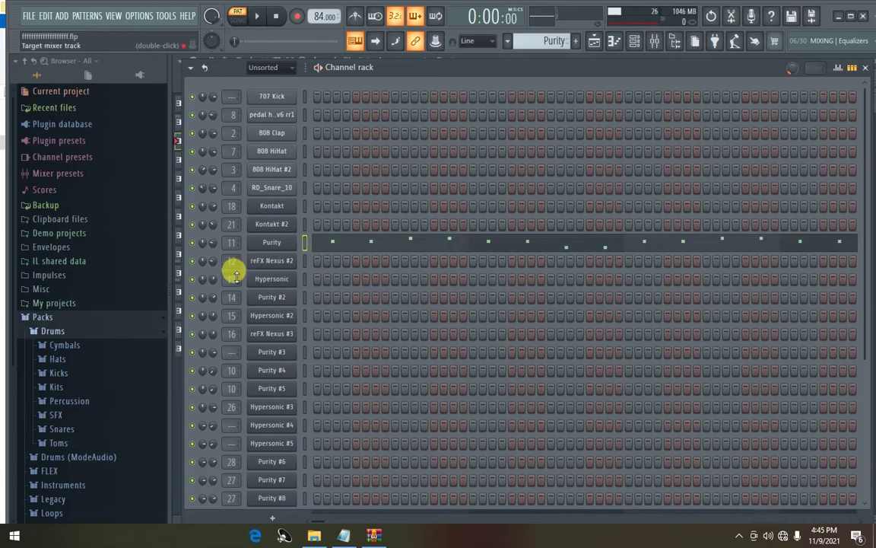
- Audition the Hypersonic, Purity #2 and Hypersonic #2 patterns one after another
drag(543, 41, 544, 31)
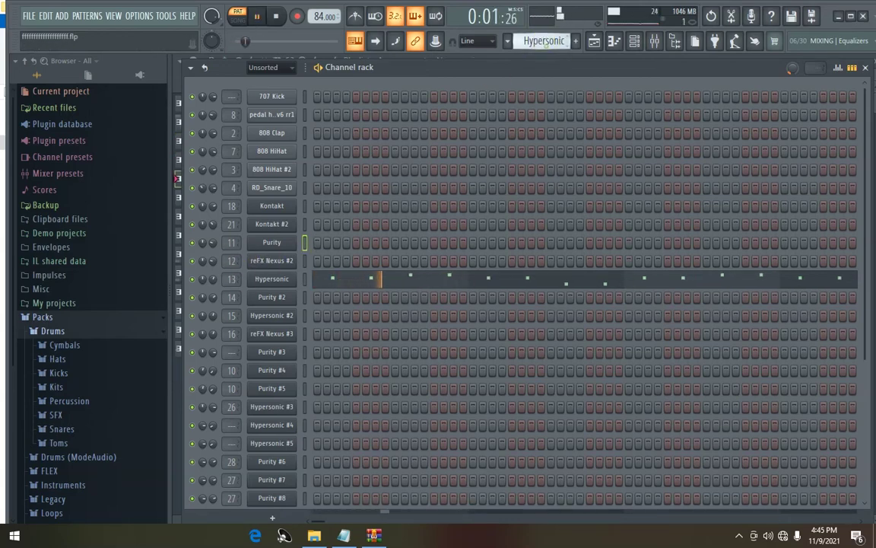
drag(543, 41, 544, 35)
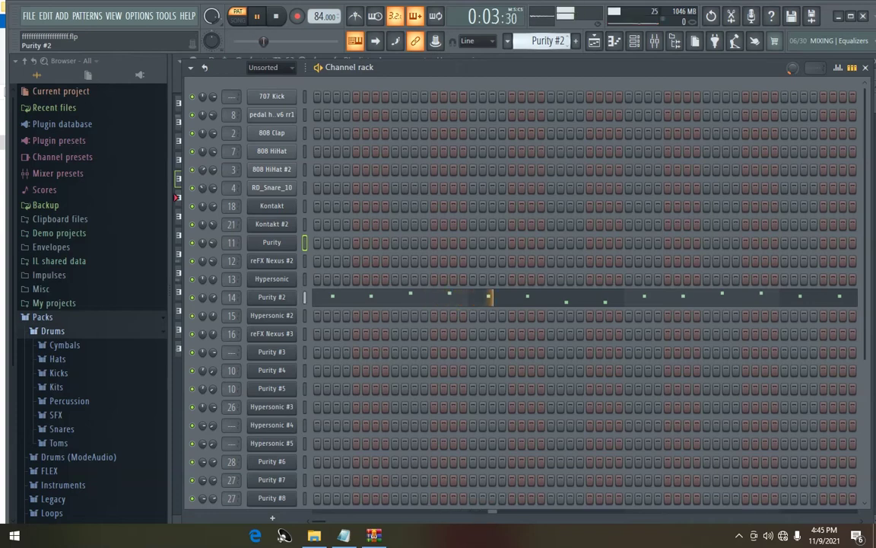
drag(543, 41, 543, 36)
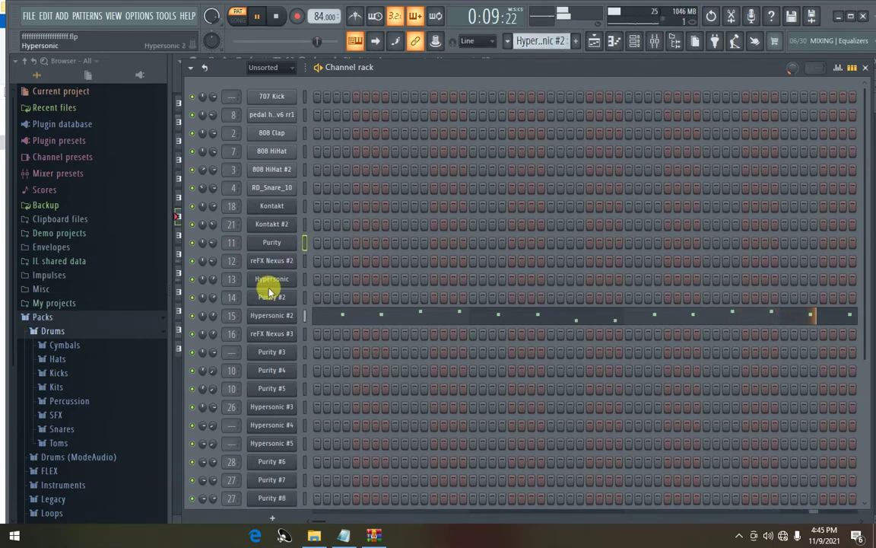
- Inspect the Hypersonic #2 channel's instrument and browse its Ultra Synth patches, then close the instrument window
click(271, 316)
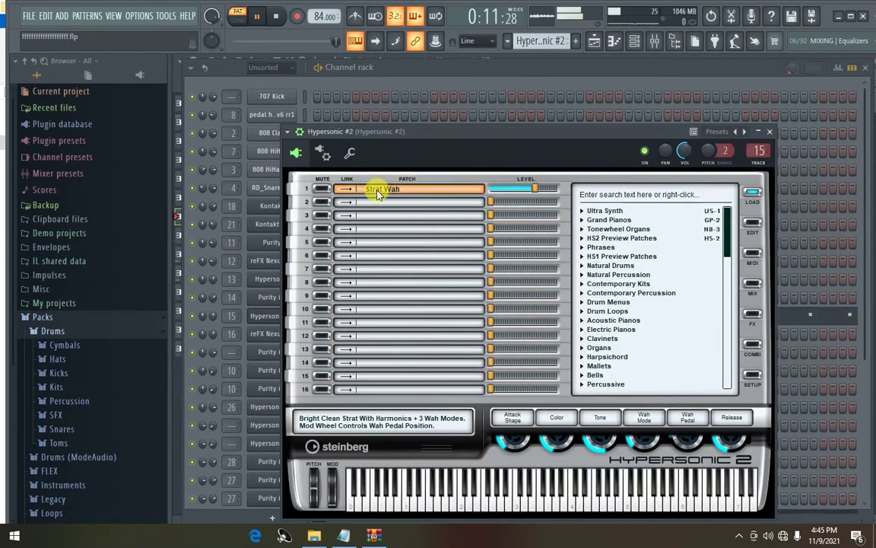
click(583, 212)
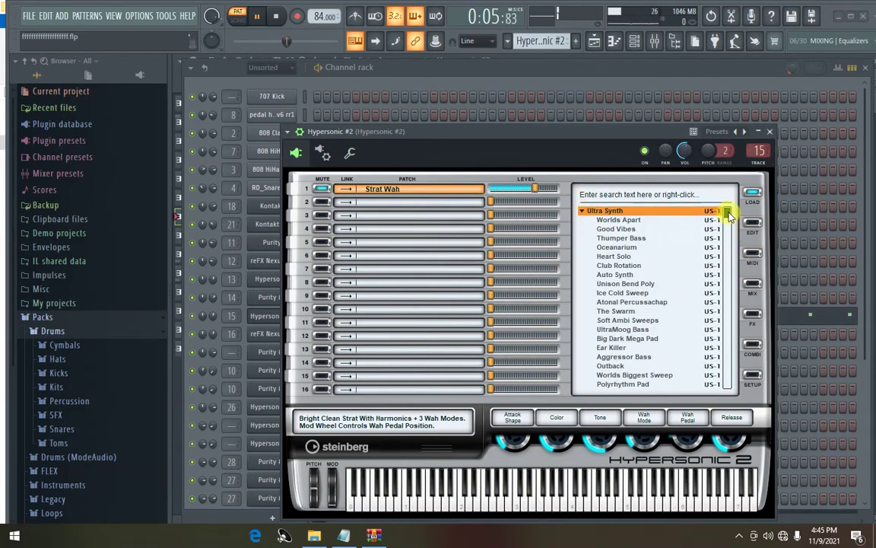
drag(728, 215, 729, 232)
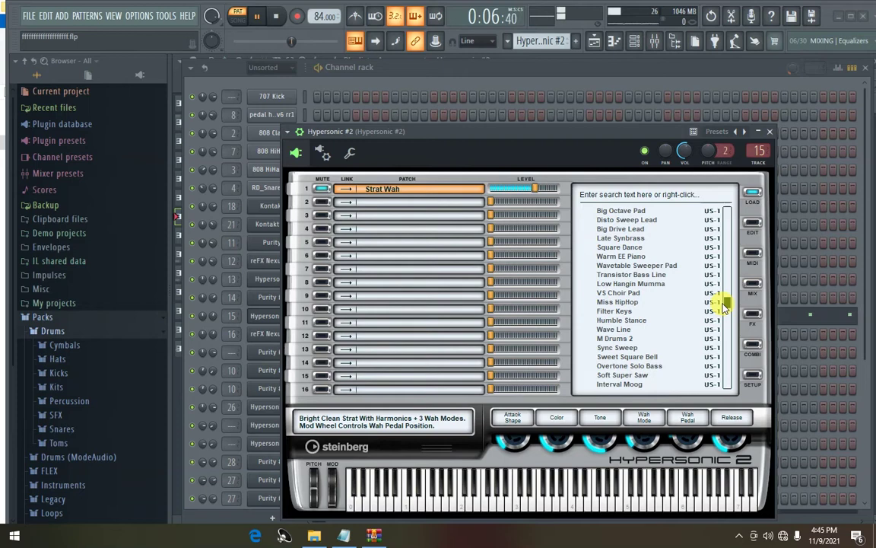
scroll(724, 307, down, 1)
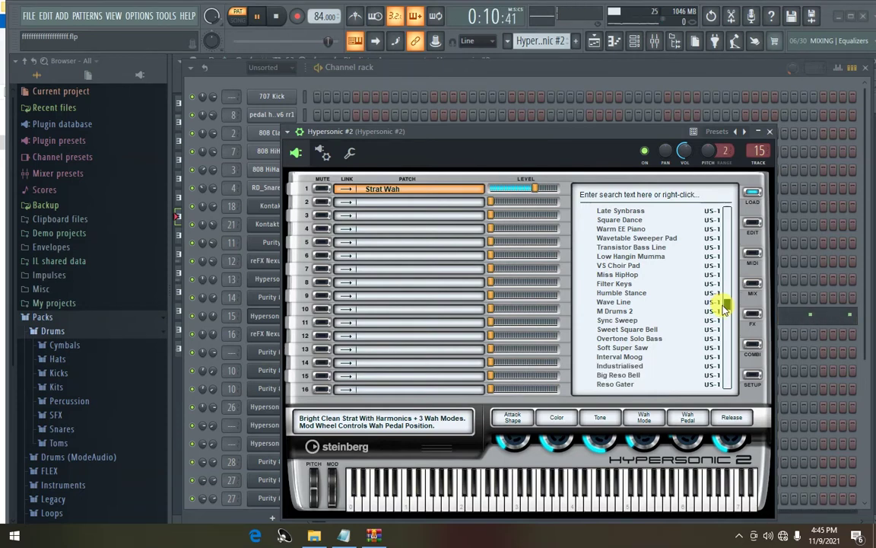
click(771, 133)
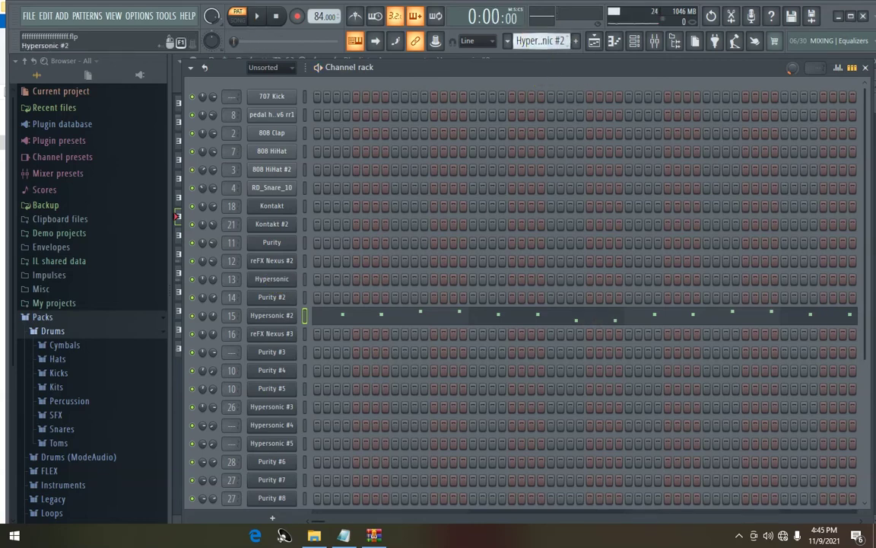
- Play the reFX Nexus #3 pattern and check the preset loaded in its channel's instrument, then close the window
key(KP_Add)
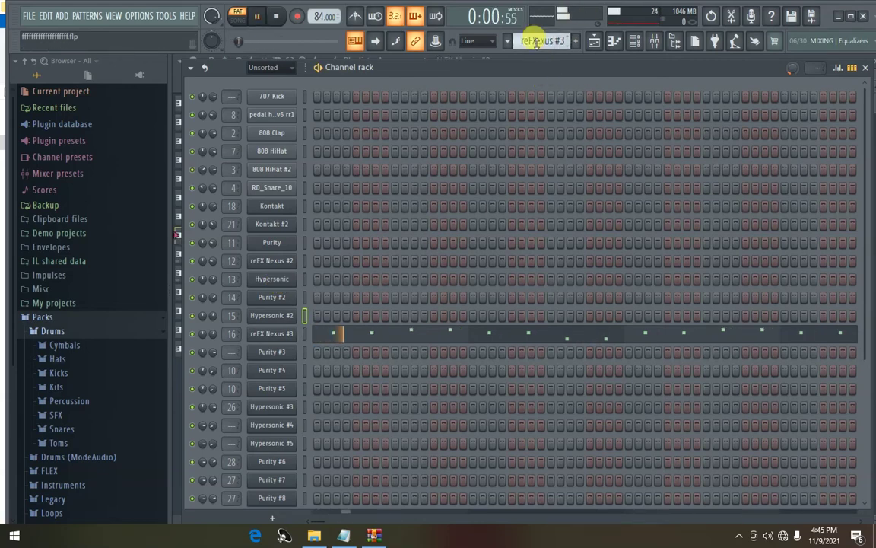
click(272, 334)
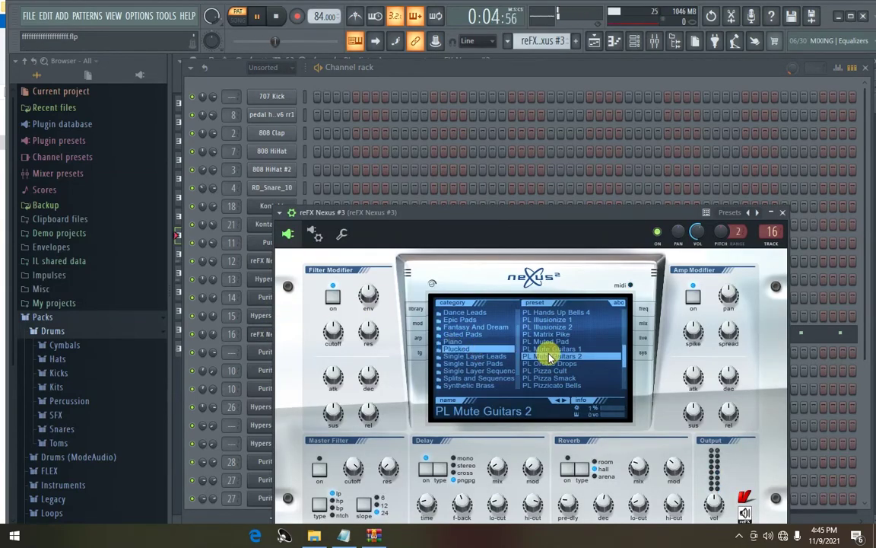
click(783, 219)
- Switch to Pattern 9 and locate Pancarina Duet among the Lead Synth presets for Purity #4's first slot, then close the instrument
drag(542, 41, 541, 37)
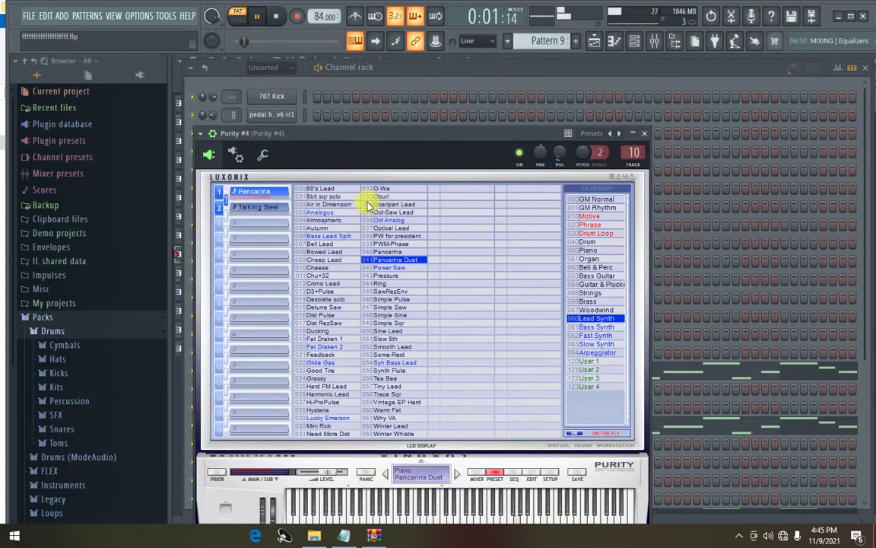
click(251, 193)
mouse_move(335, 403)
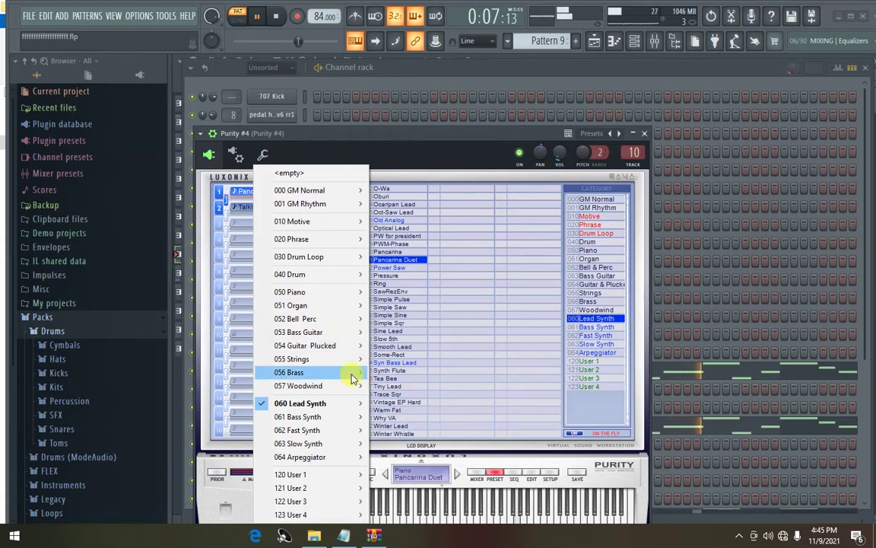
right_click(389, 263)
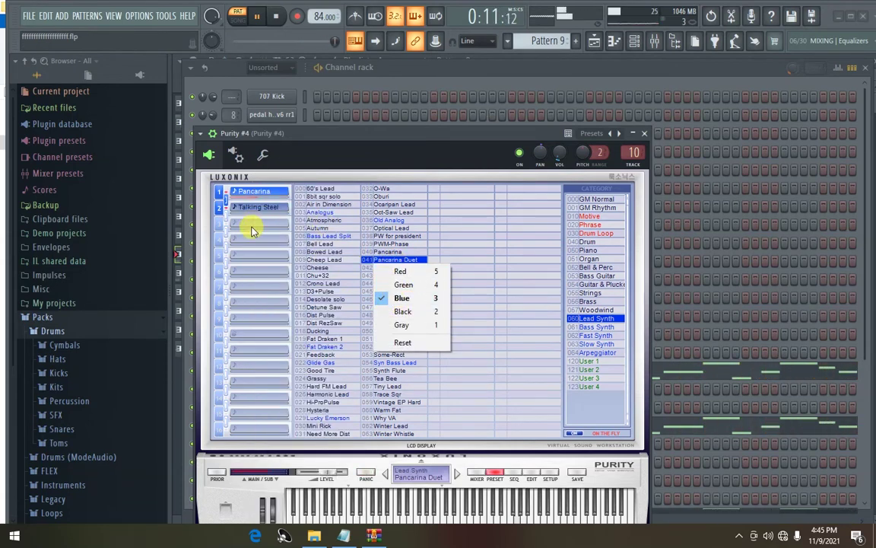
click(253, 195)
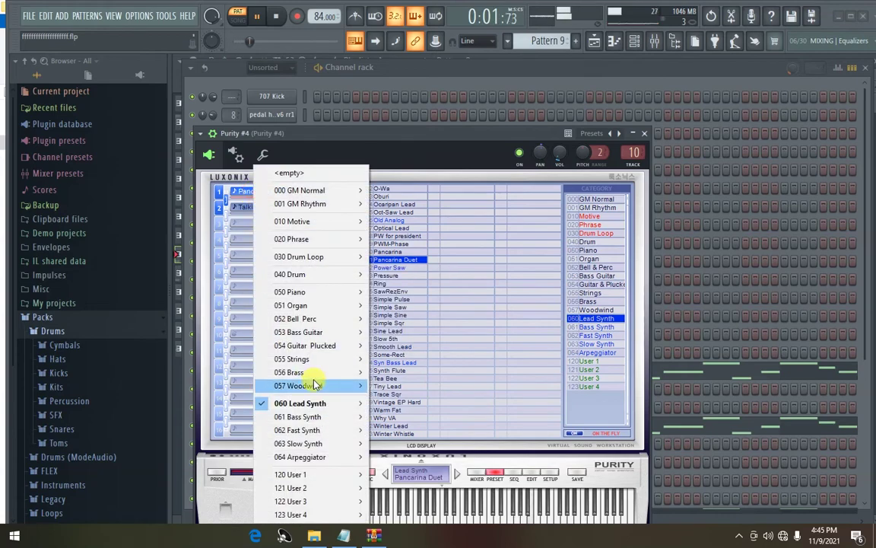
mouse_move(323, 405)
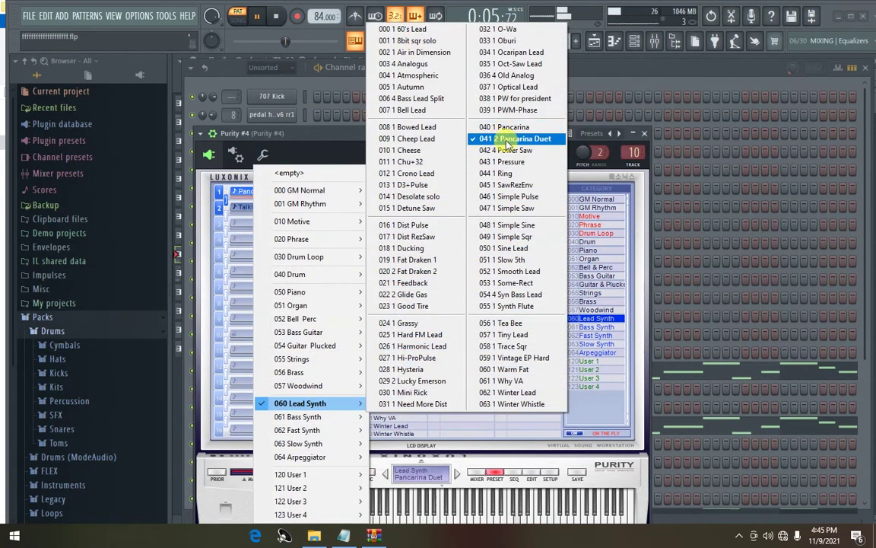
click(612, 74)
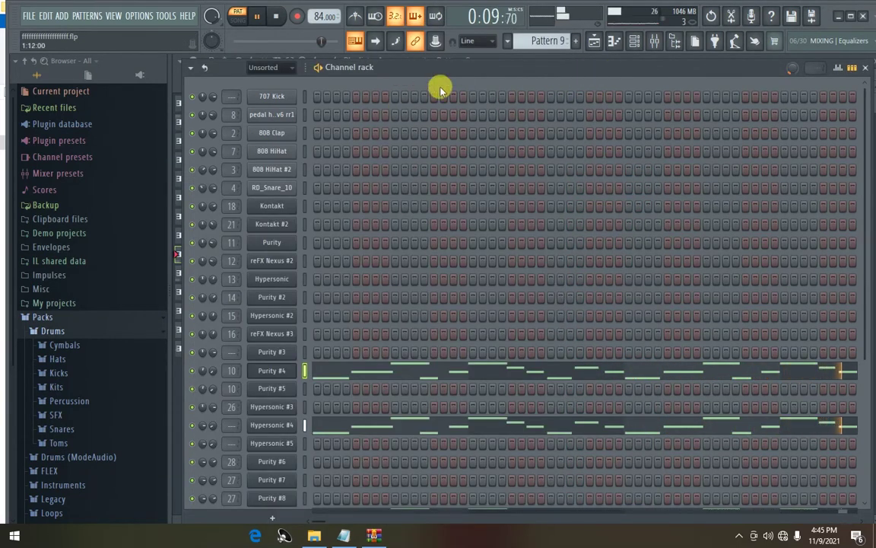
- Switch to Pattern 10 and review the Hypersonic #5 instrument's loaded patch and patch categories, then close its window
scroll(544, 44, down, 1)
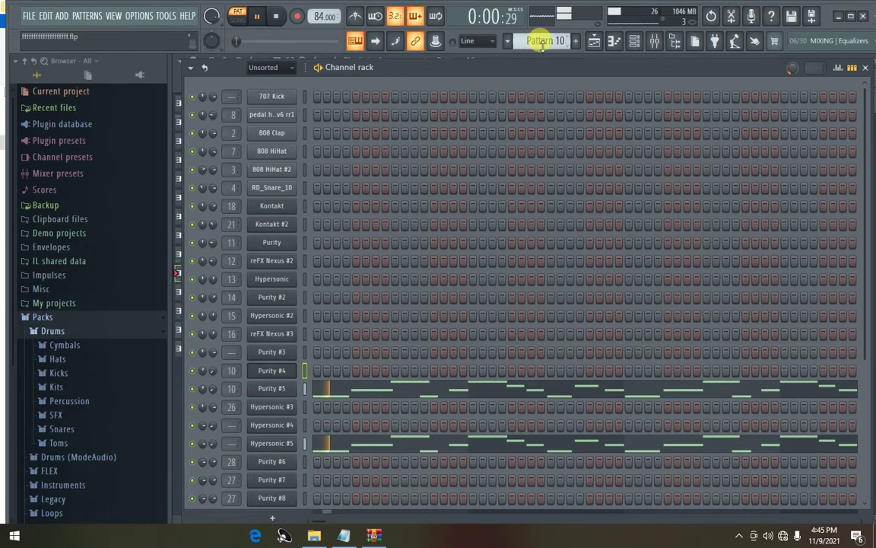
click(278, 445)
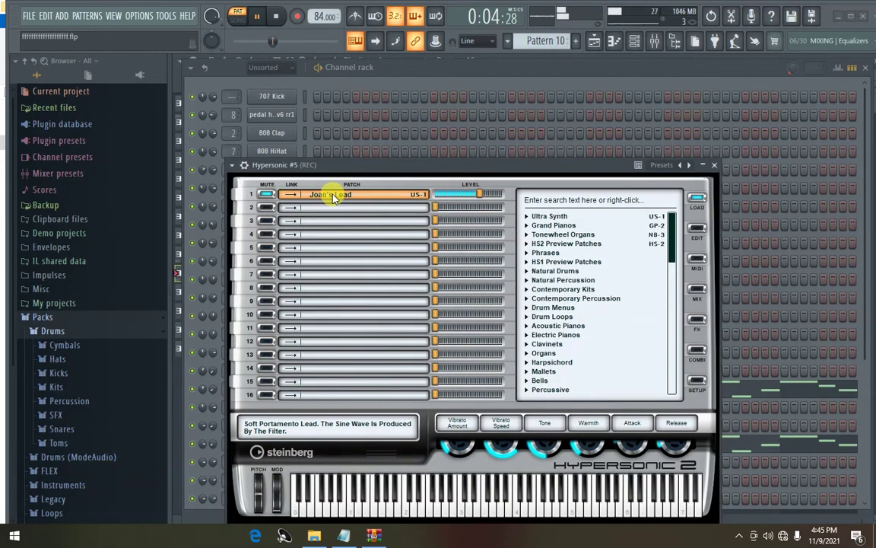
drag(675, 240, 675, 260)
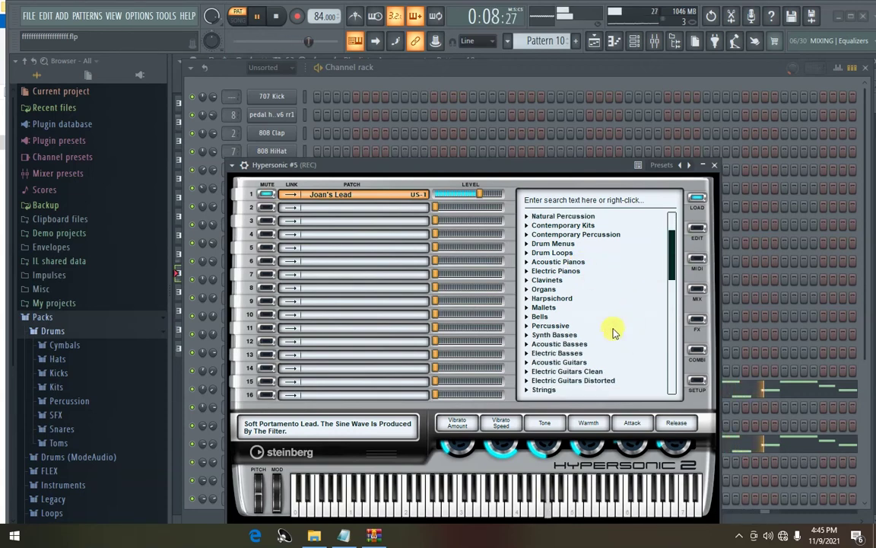
click(717, 166)
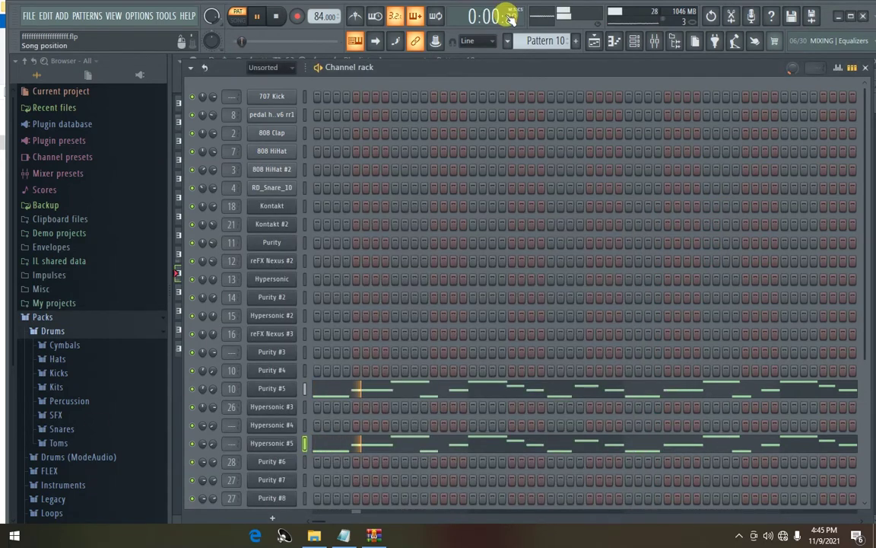
- Switch to Pattern 12 and inspect the Super Quartet #2 channel's instrument during playback
drag(544, 42, 543, 31)
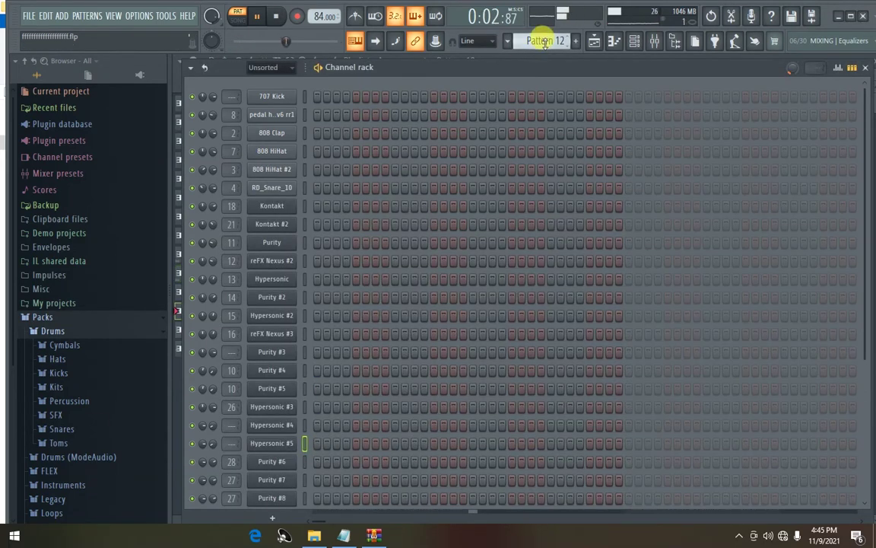
scroll(417, 346, down, 3)
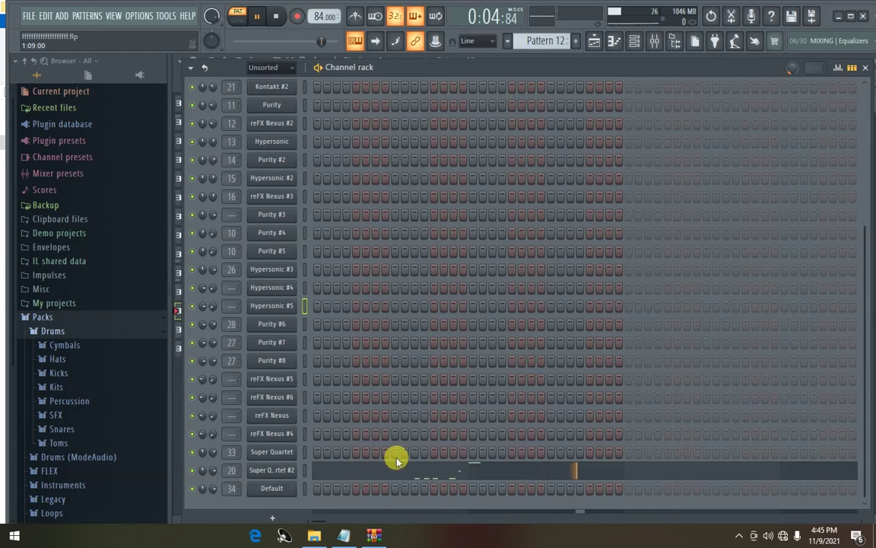
click(280, 472)
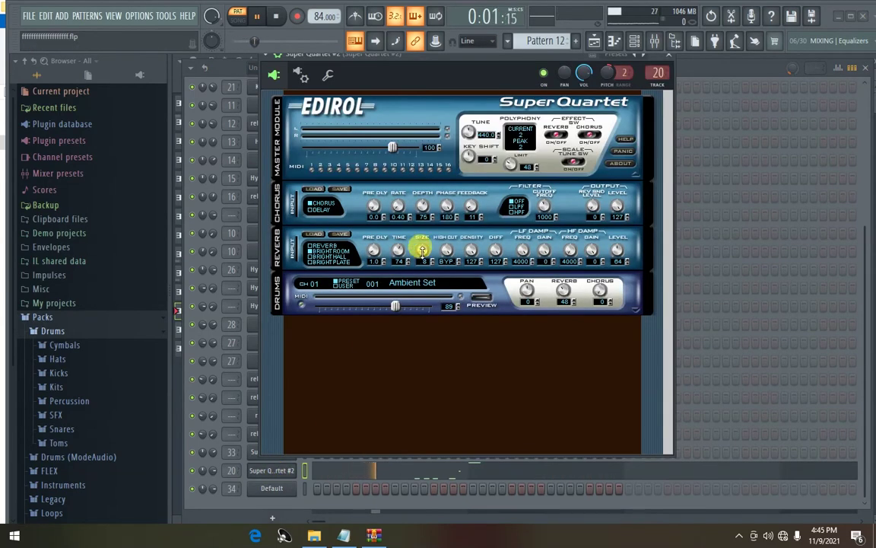
drag(387, 70, 387, 82)
- Examine the Super Quartet #2 notes up close in the piano roll, then close the piano roll and the instrument window
click(267, 74)
click(297, 88)
scroll(371, 296, down, 3)
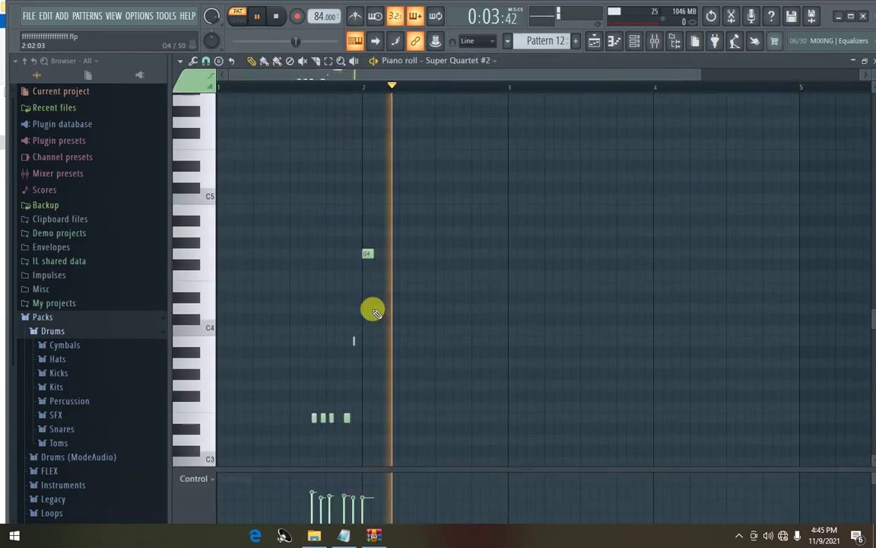
drag(701, 74, 434, 82)
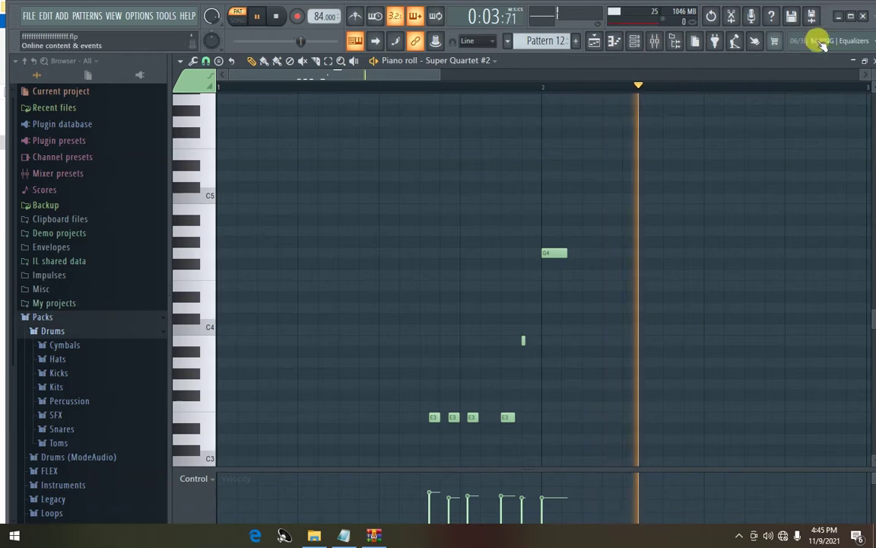
click(867, 60)
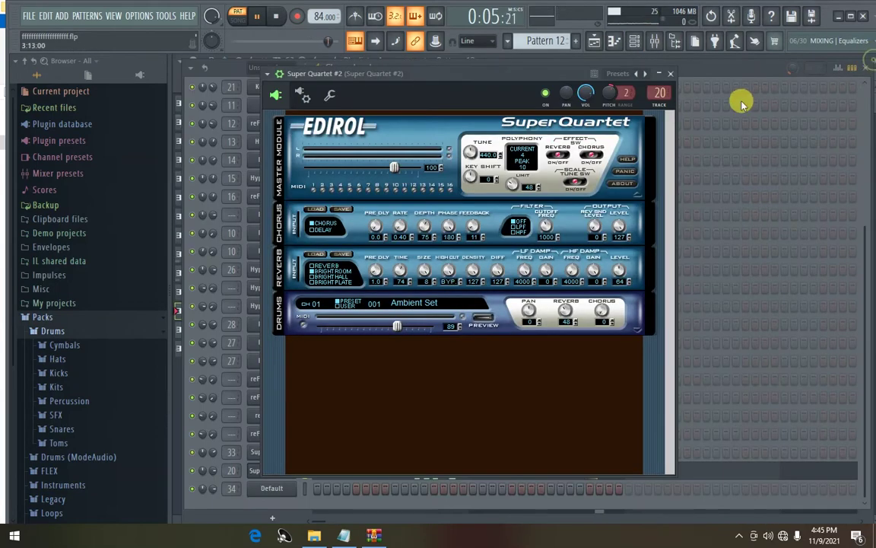
click(670, 74)
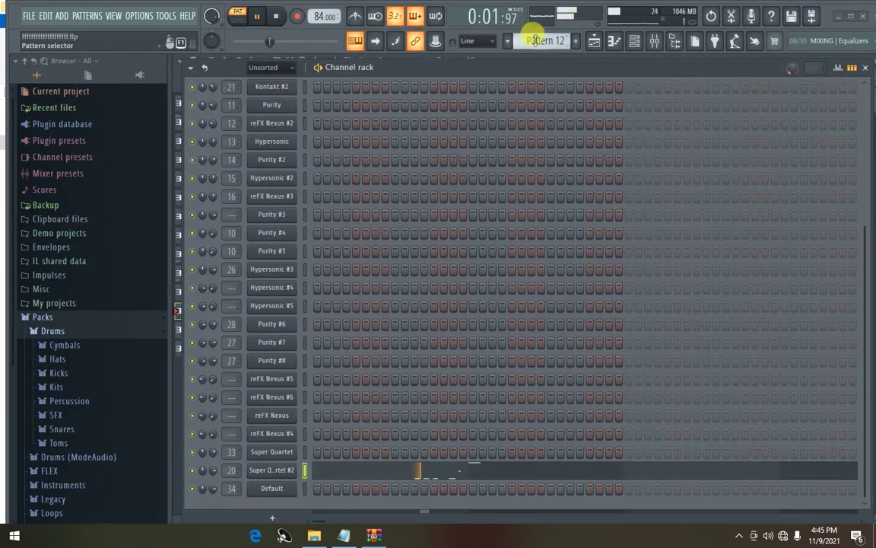
- Switch to Pattern 13 and review the sounds layered in the Purity #7 channel's instrument, then close its window
scroll(545, 41, down, 1)
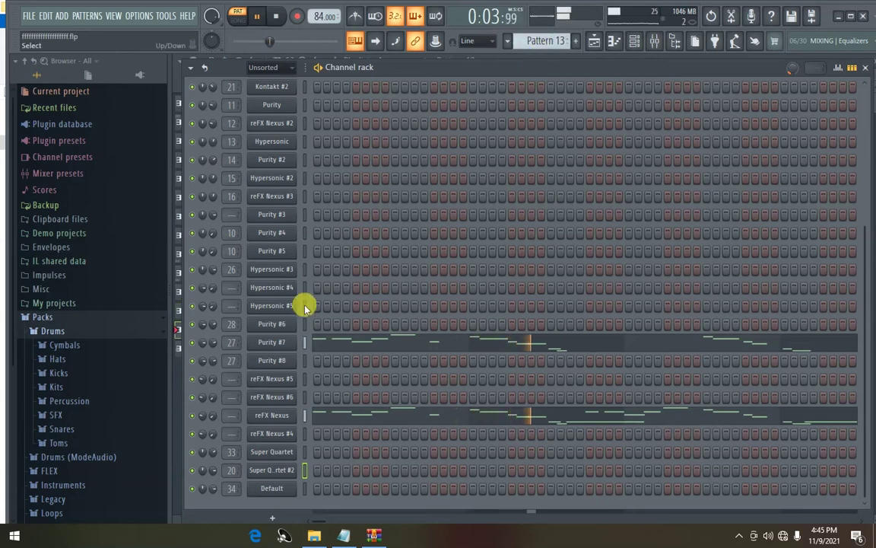
click(272, 343)
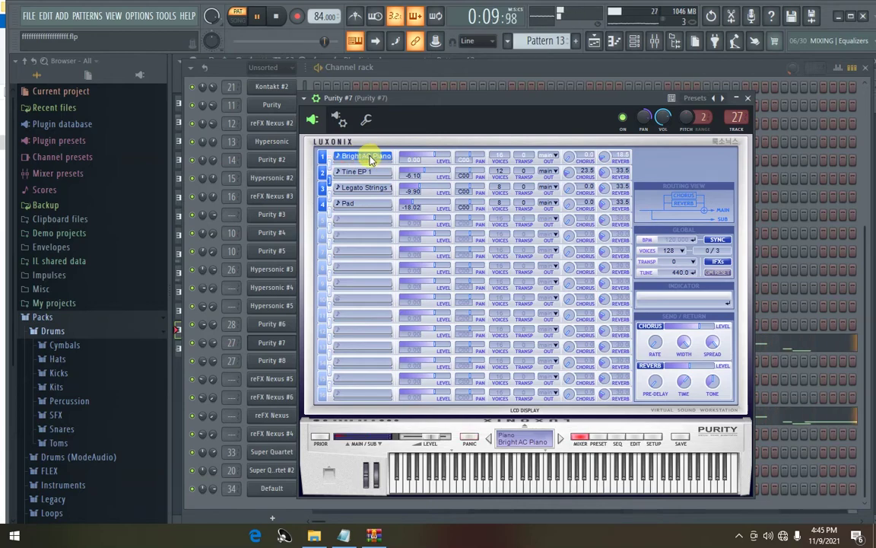
click(748, 101)
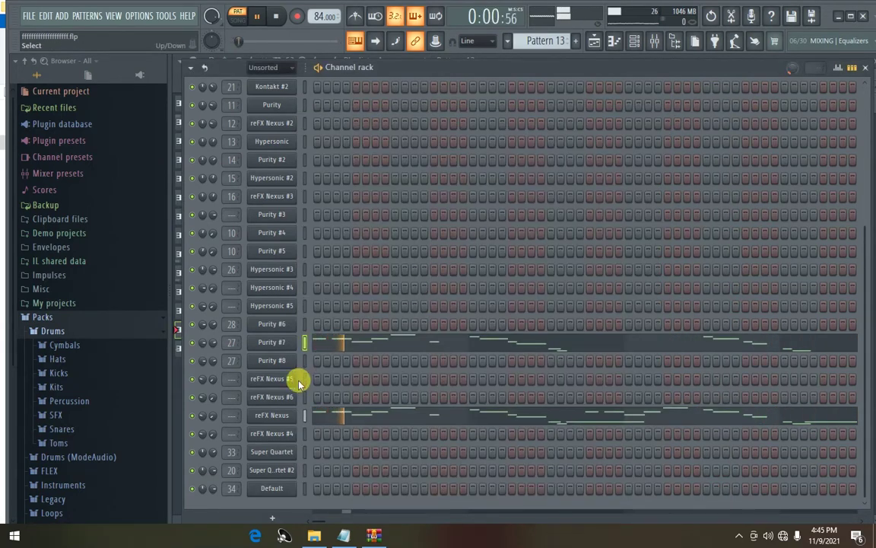
- Review the reFX Nexus channel's loaded preset and its notes in the piano roll, then close the piano roll and the instrument window
click(276, 415)
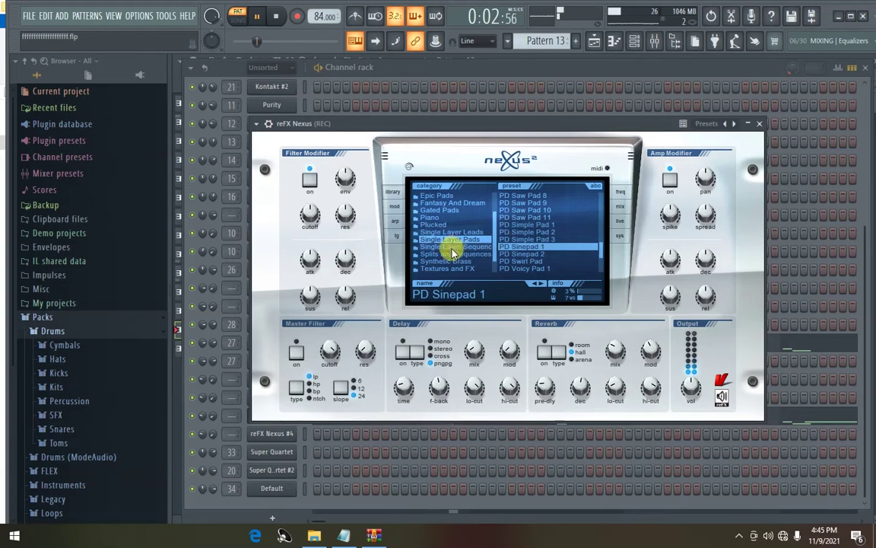
click(311, 179)
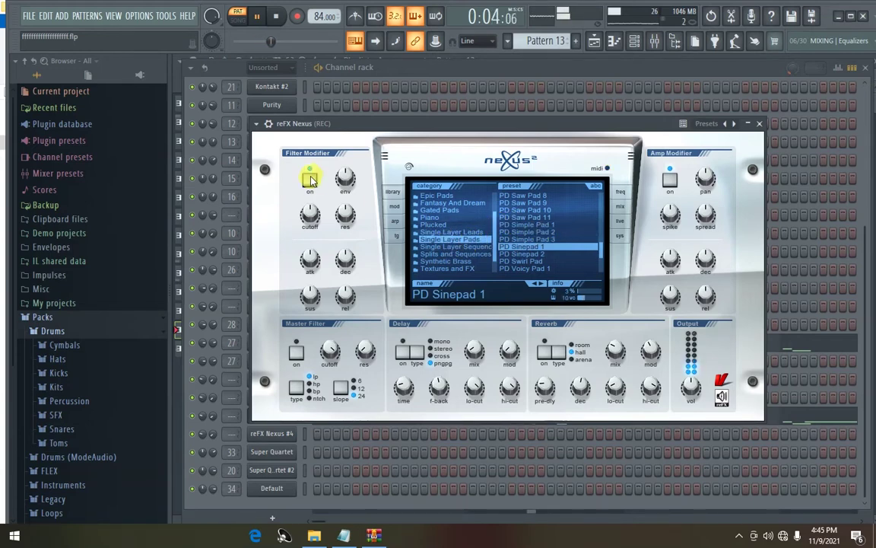
click(267, 123)
click(283, 134)
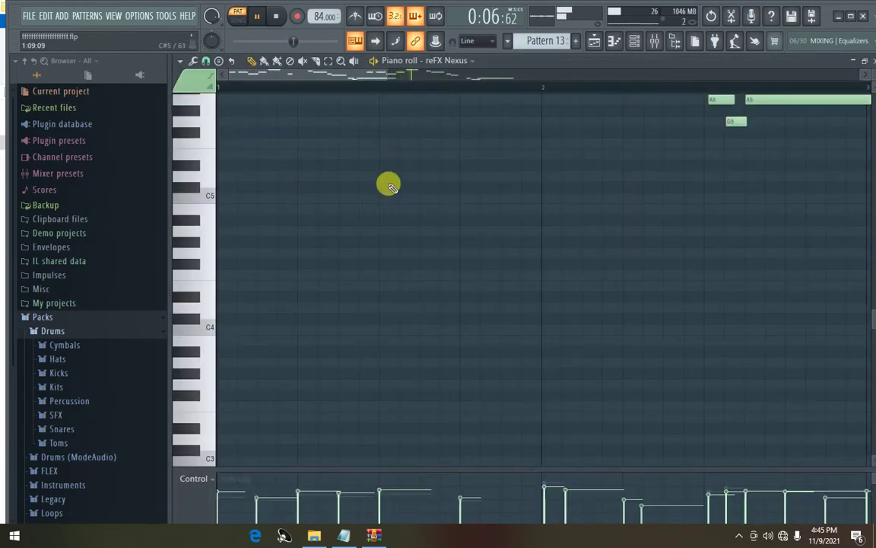
scroll(390, 183, up, 8)
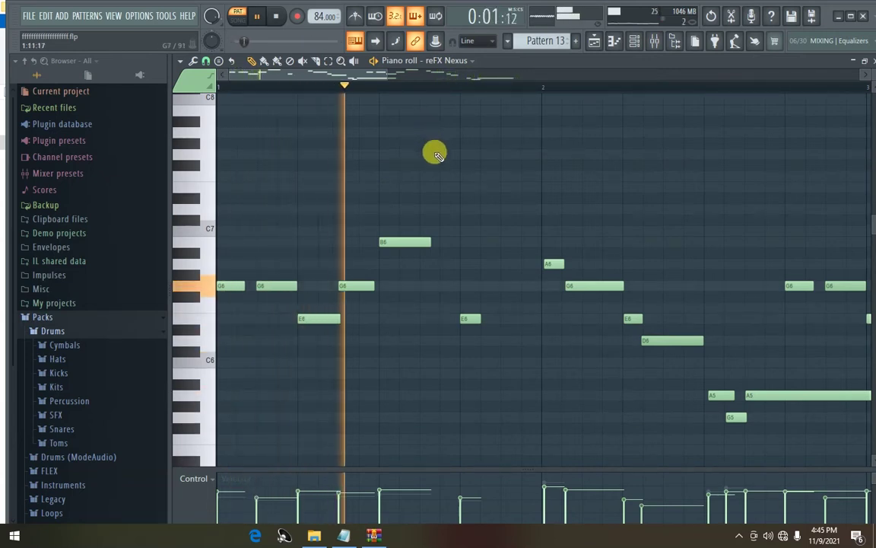
drag(307, 79, 431, 98)
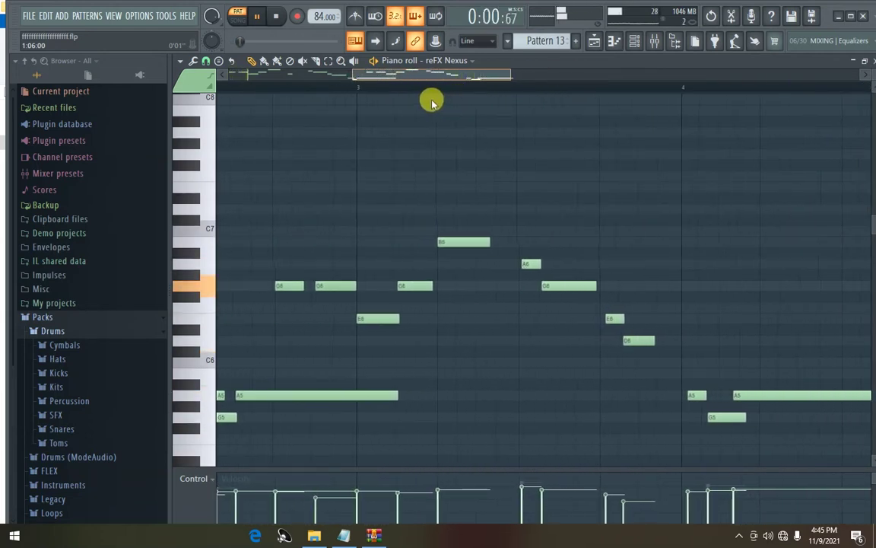
click(868, 63)
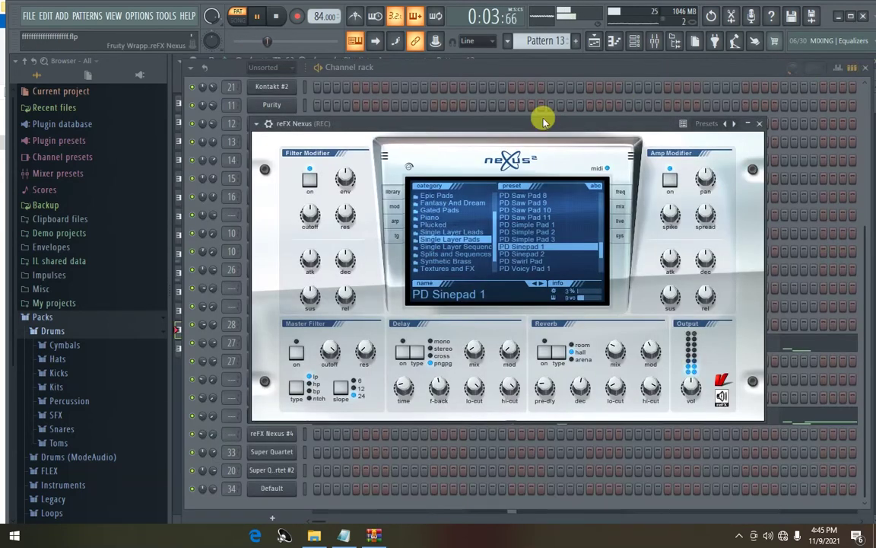
click(760, 123)
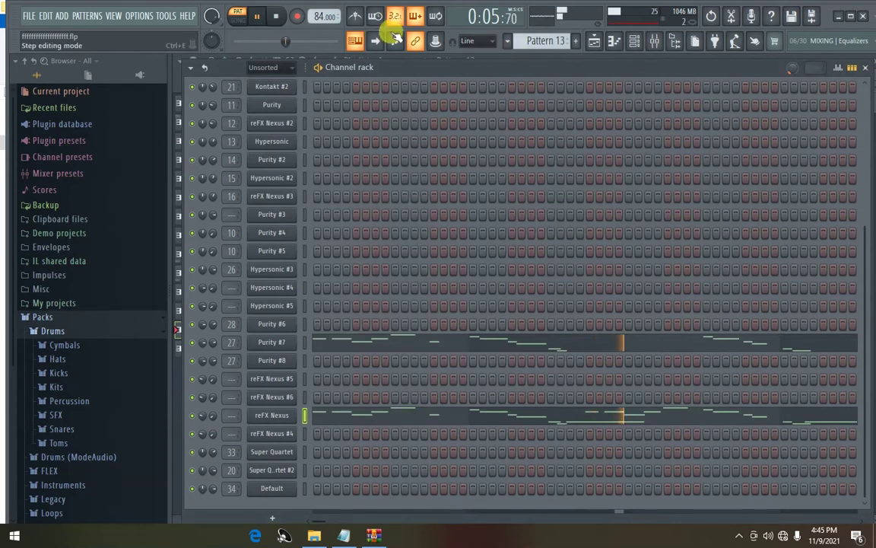
- Switch playback to song mode, close the channel rack and play the arrangement from its opening bars in the playlist
click(238, 23)
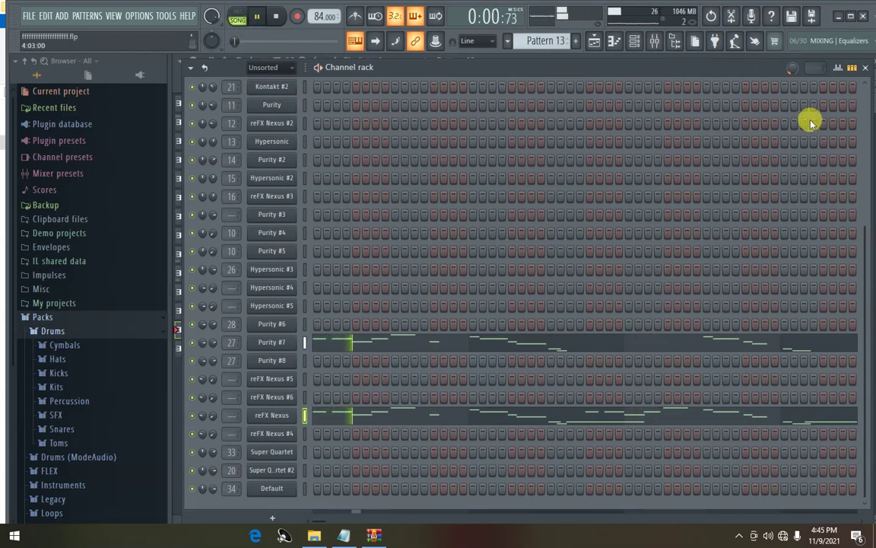
click(866, 68)
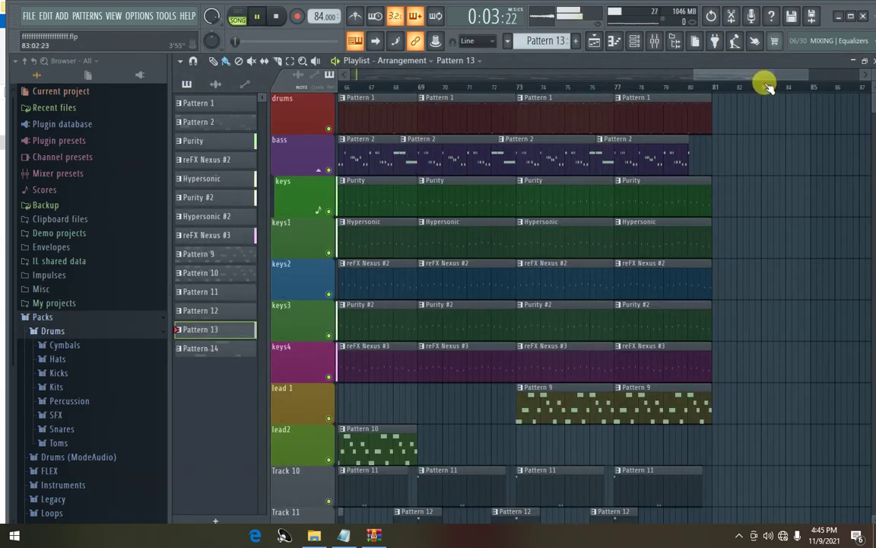
drag(759, 76, 407, 79)
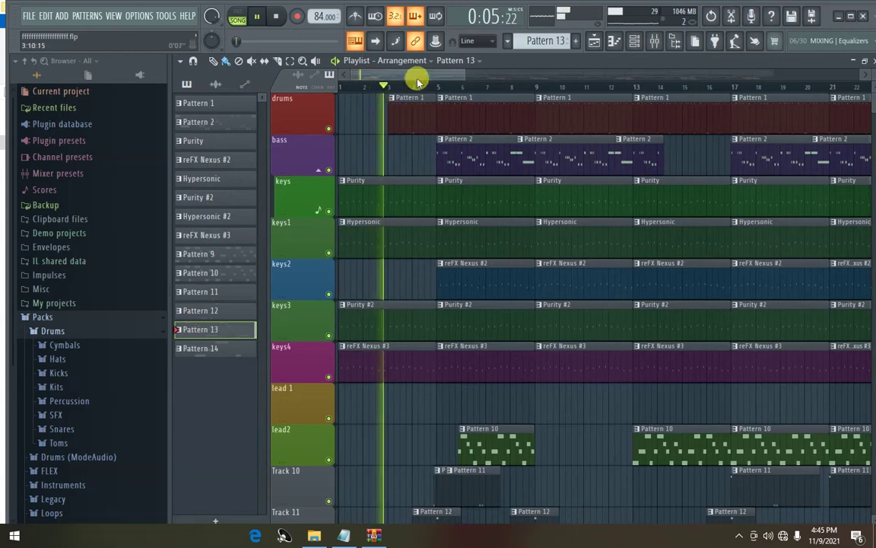
drag(489, 74, 442, 79)
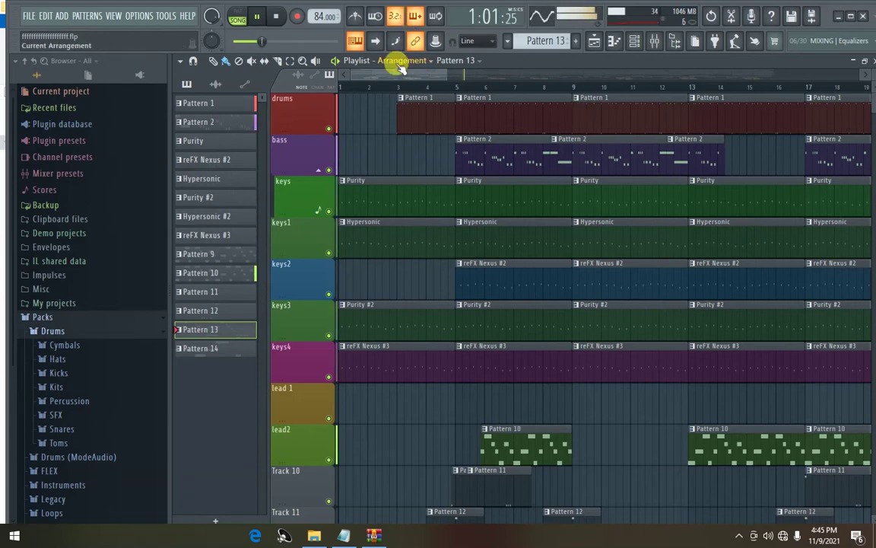
- Survey the whole arrangement during playback, from the opening bars to the ending, including the lower tracks down to Track 14
drag(447, 75, 554, 78)
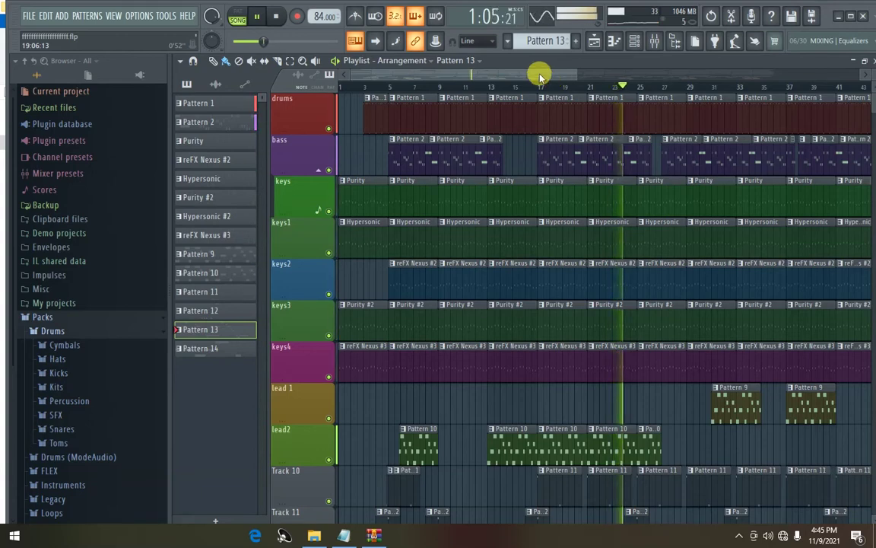
drag(540, 76, 651, 76)
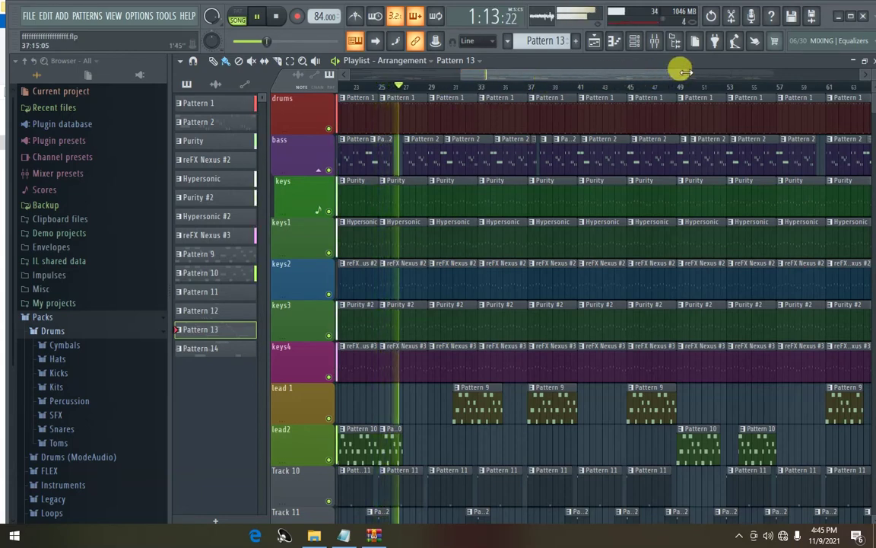
drag(685, 72, 770, 74)
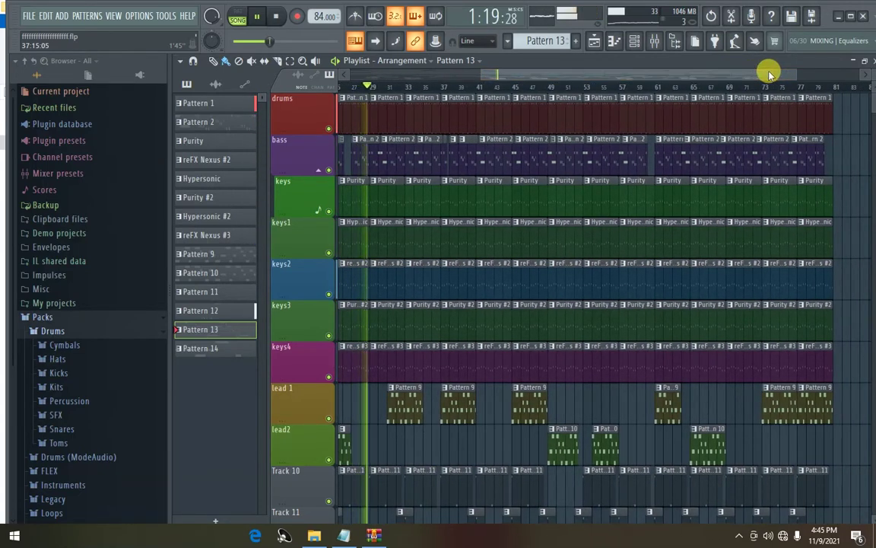
scroll(388, 309, down, 2)
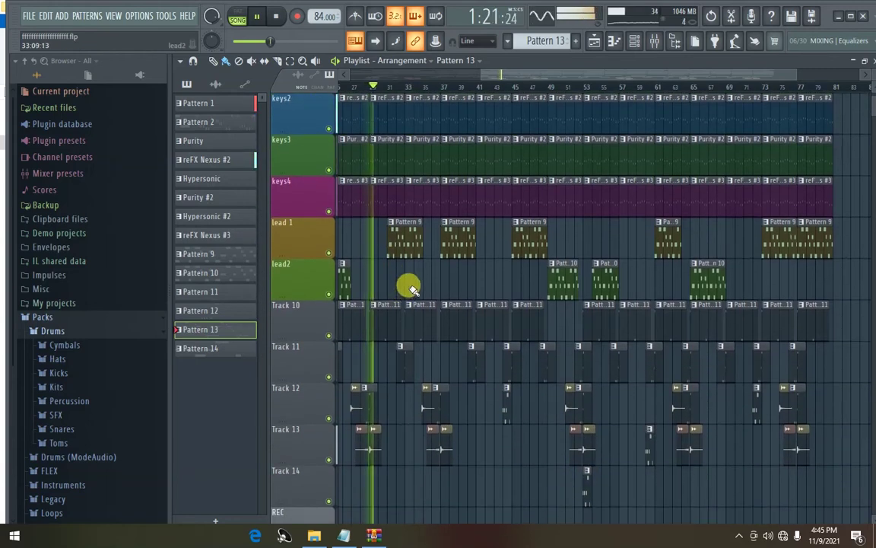
scroll(420, 271, up, 2)
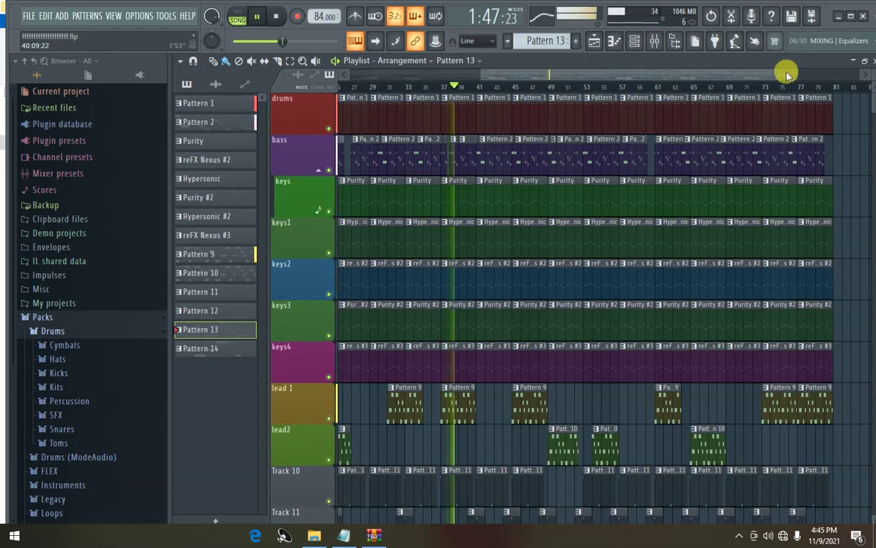
- Examine the playing clips up close from about bar 41 onward, following the lead 1 and lead2 sections, then stop playback
drag(797, 74, 666, 76)
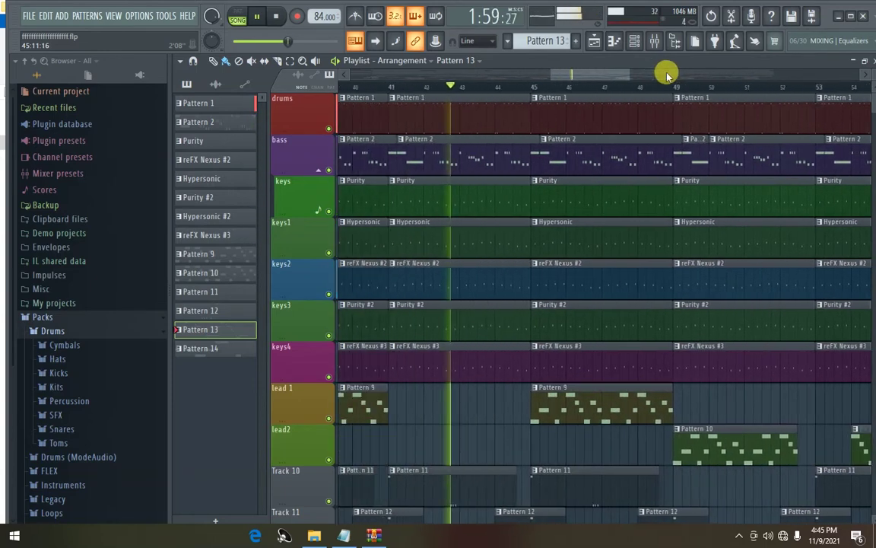
drag(601, 76, 580, 78)
scroll(597, 91, up, 2)
scroll(580, 78, down, 2)
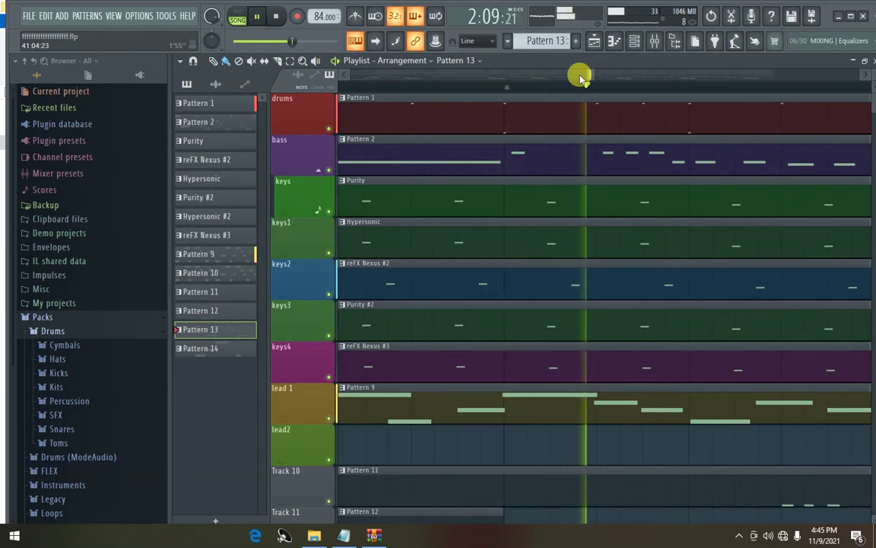
scroll(580, 78, down, 3)
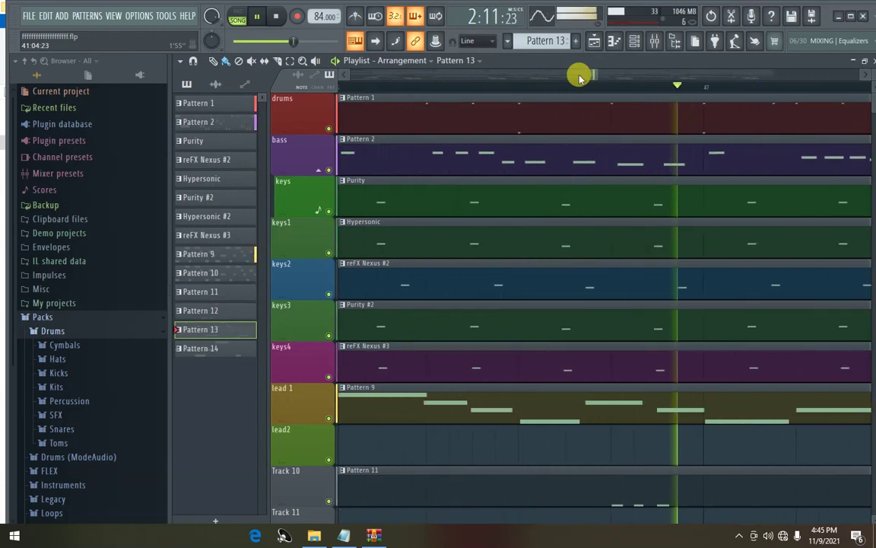
scroll(578, 79, down, 3)
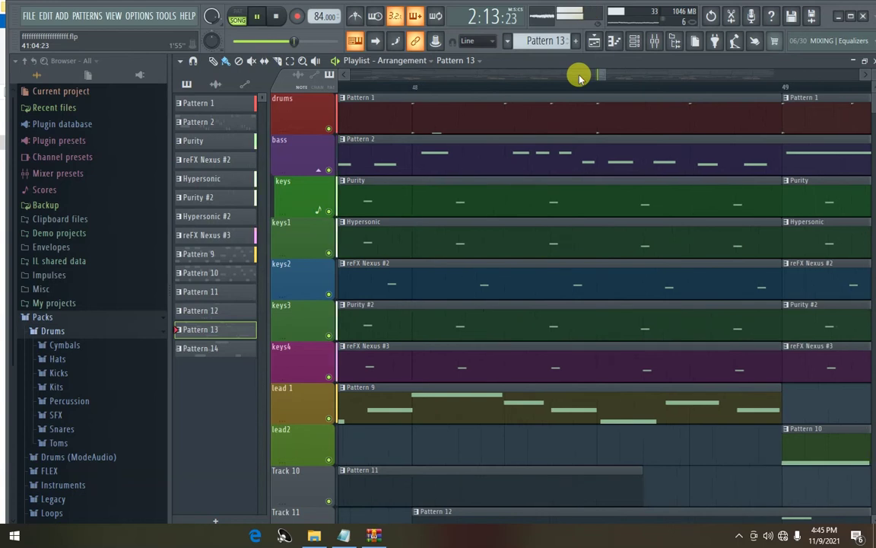
scroll(577, 80, down, 2)
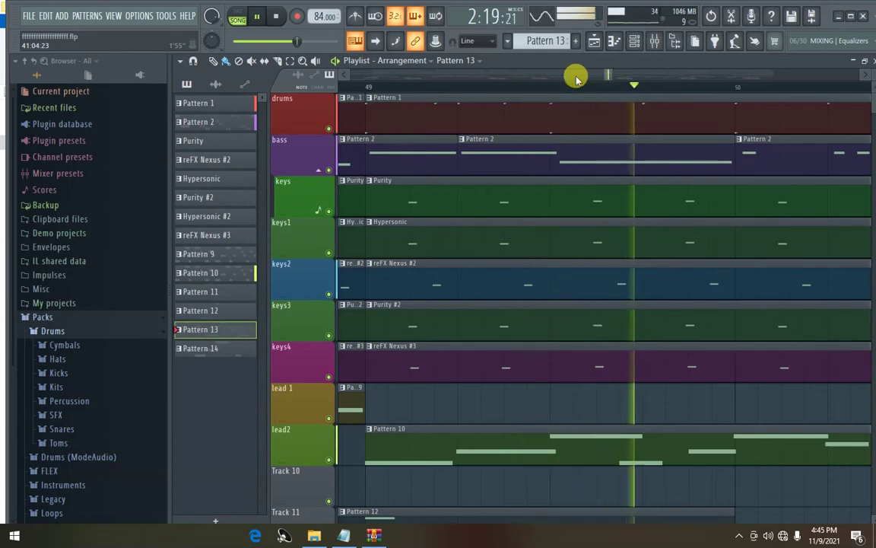
scroll(612, 88, down, 1)
scroll(612, 87, up, 3)
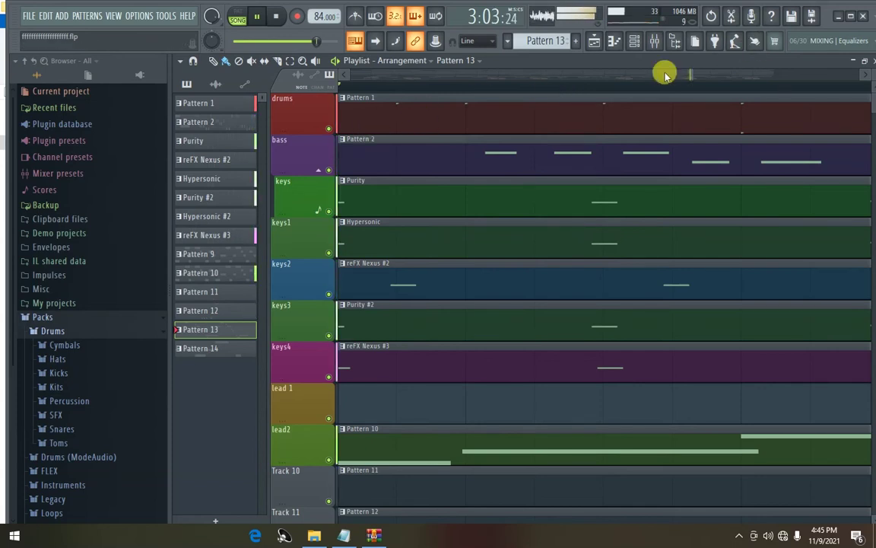
key(space)
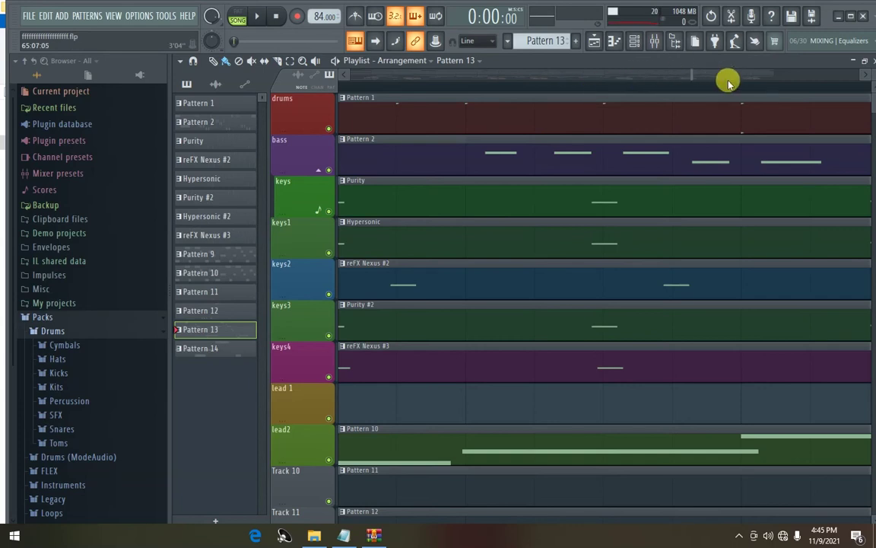
- Inspect the clips around bars 62 to 65 up close, then view the second half of the arrangement as a whole
drag(693, 75, 689, 73)
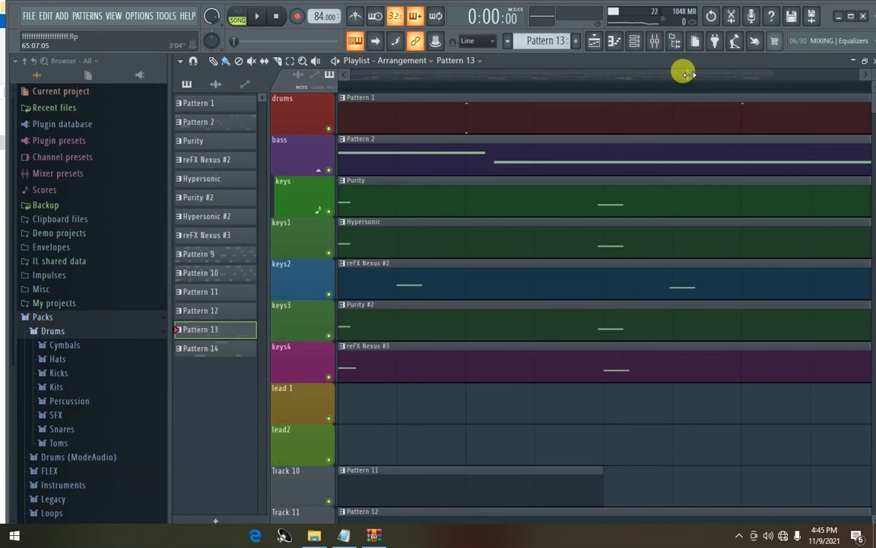
scroll(688, 74, down, 10)
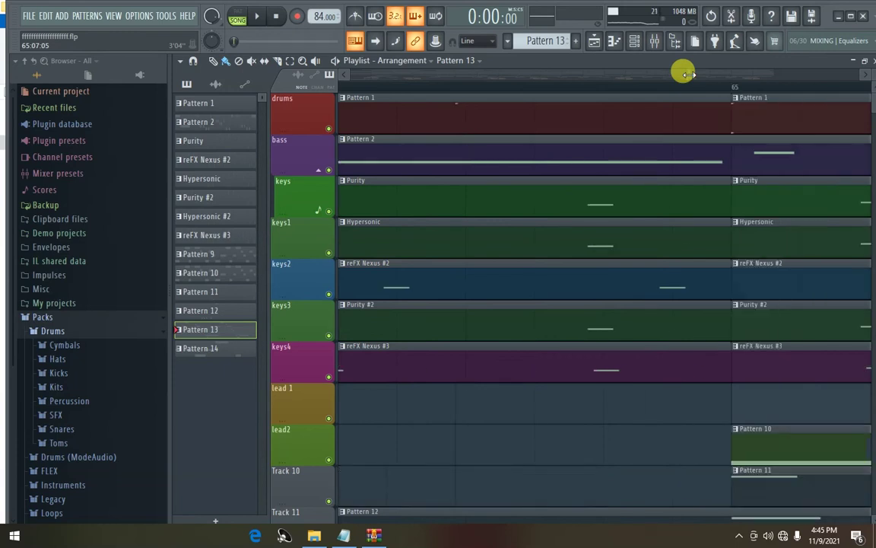
scroll(688, 74, up, 7)
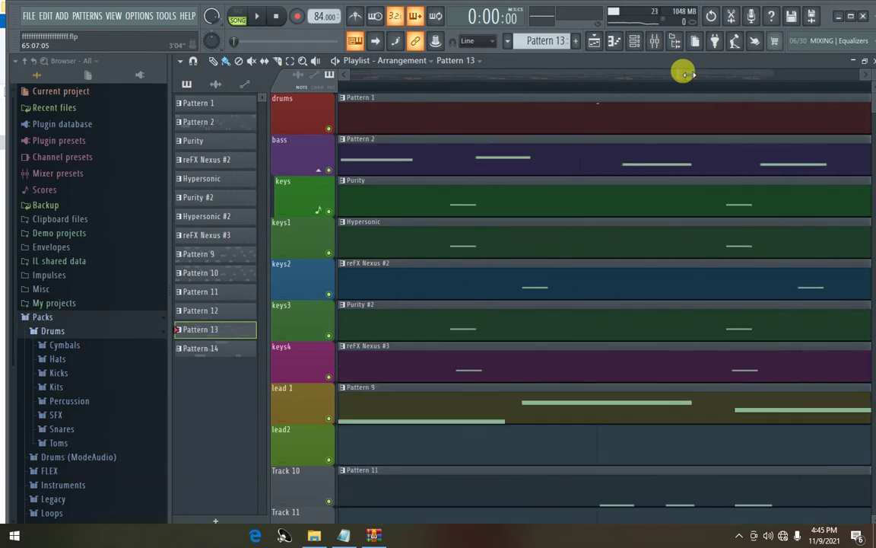
scroll(679, 95, down, 1)
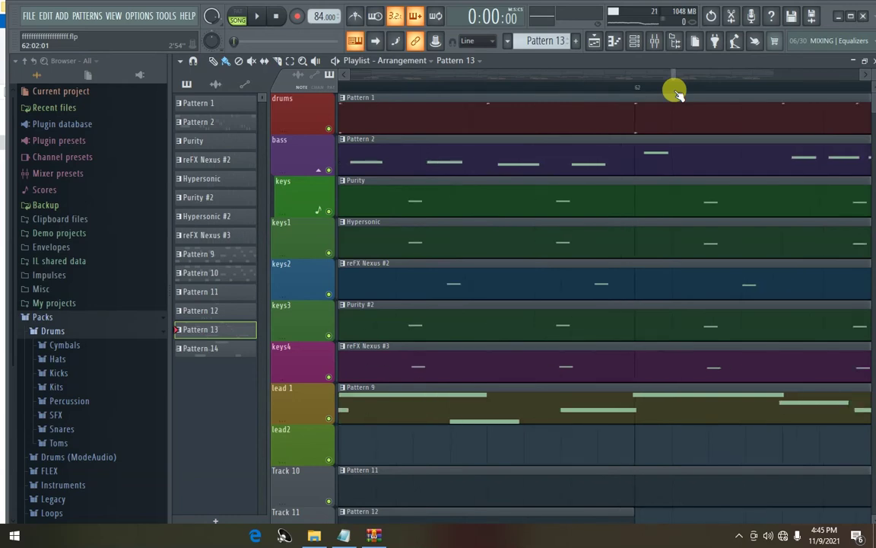
scroll(678, 94, down, 4)
scroll(677, 92, down, 8)
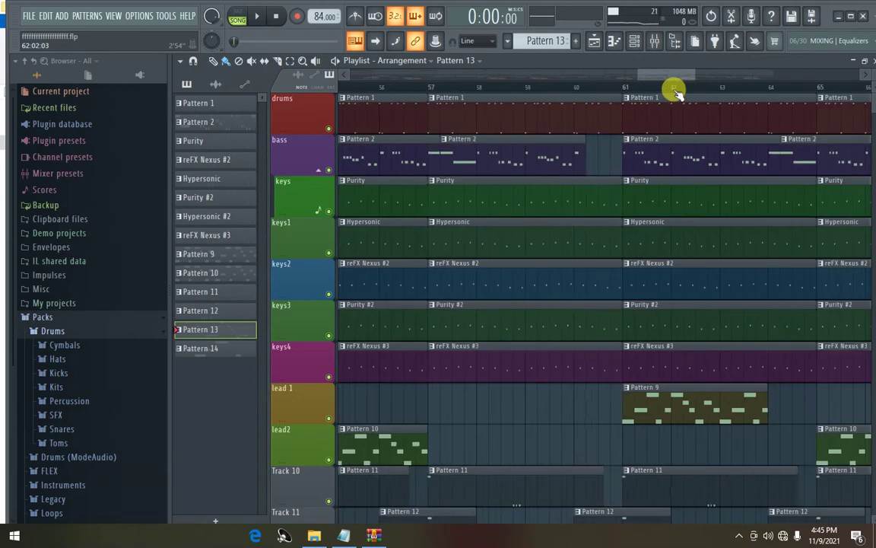
scroll(677, 92, down, 2)
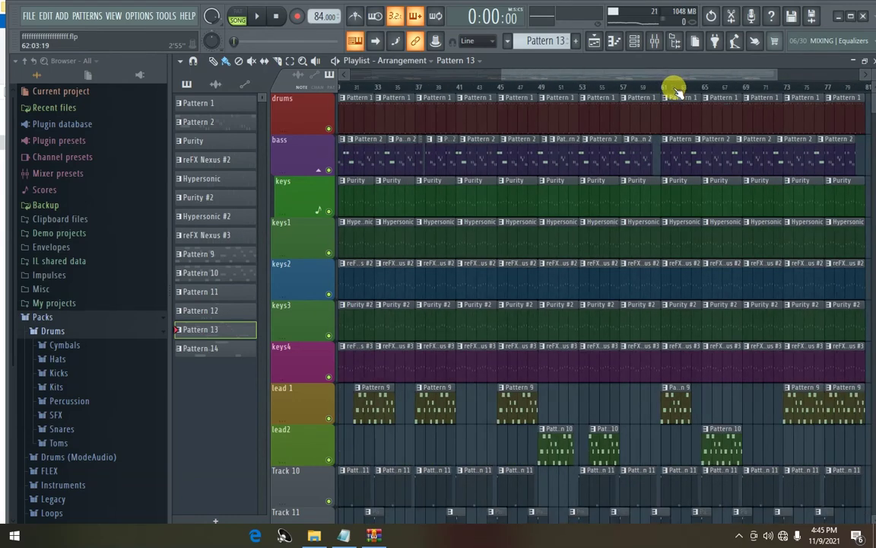
- Examine how the drums, bass, keys and lead clips are laid out toward the song's ending near bar 81
drag(573, 74, 632, 73)
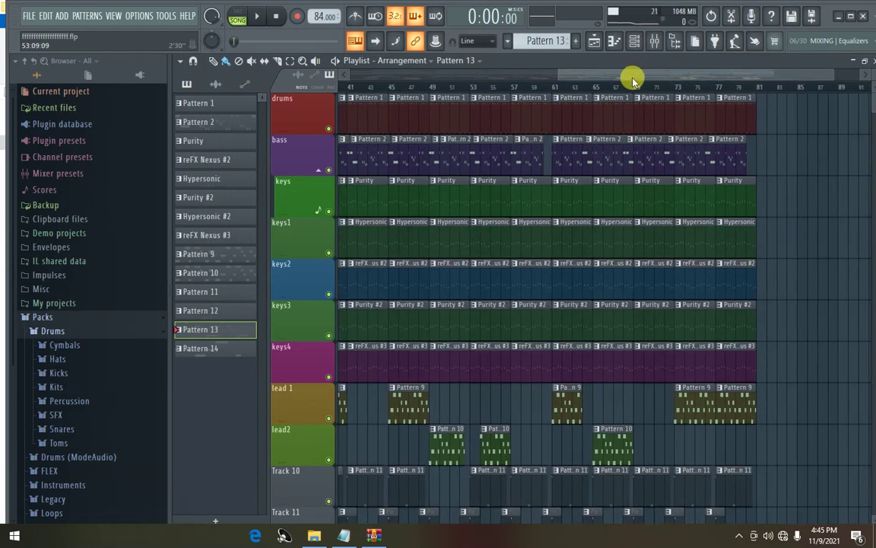
scroll(631, 78, down, 6)
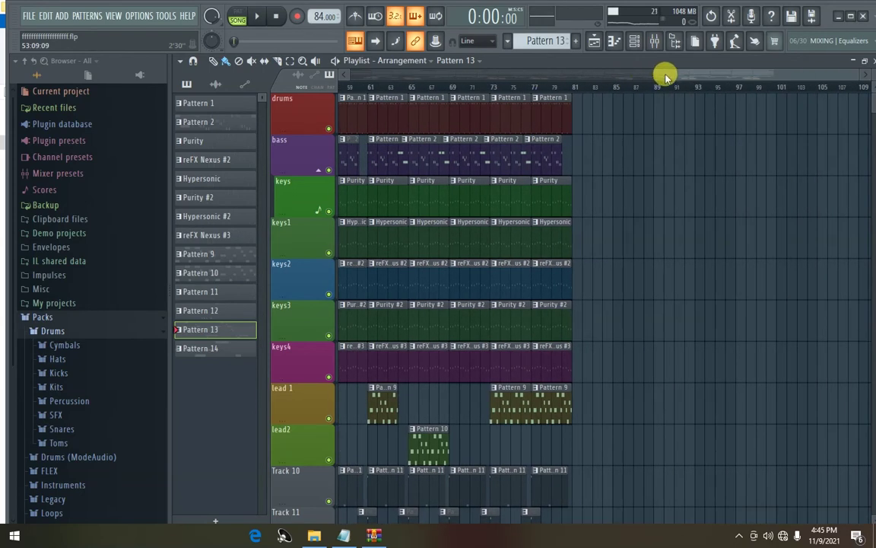
scroll(666, 76, up, 4)
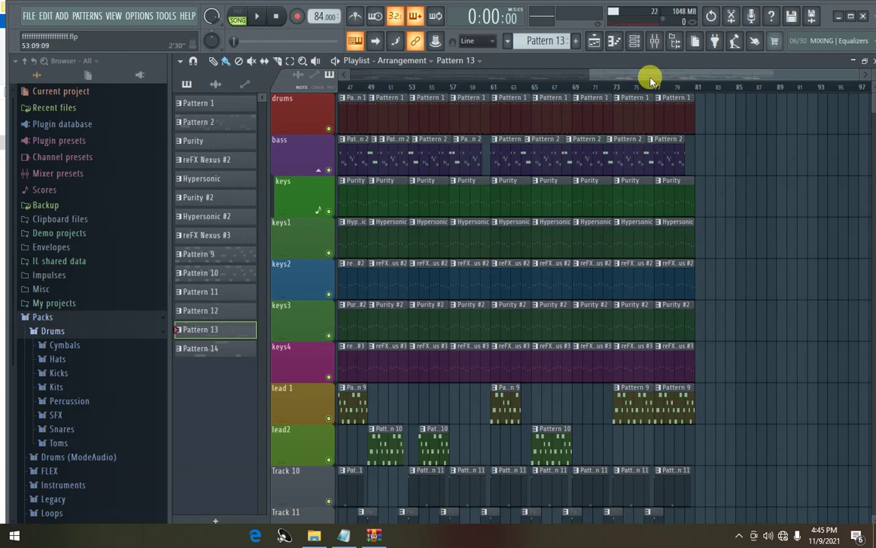
scroll(651, 78, right, 2)
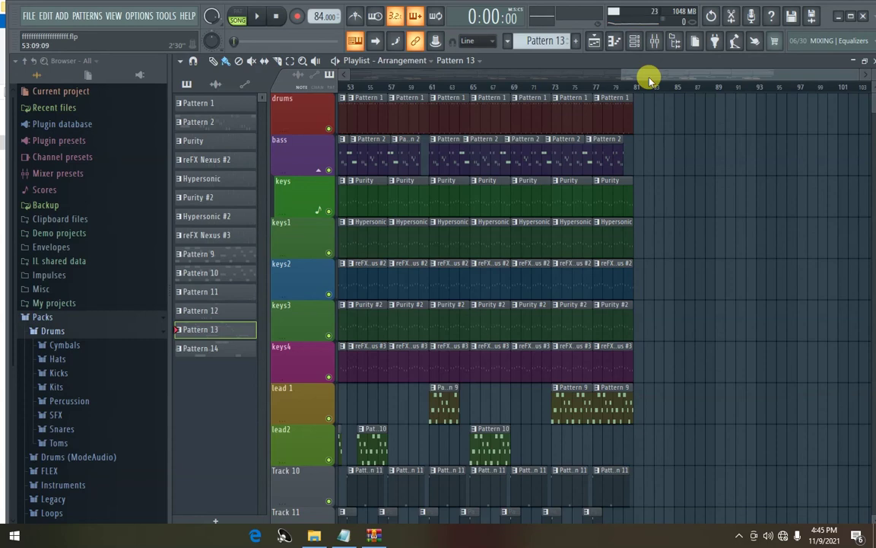
scroll(651, 79, right, 4)
scroll(644, 79, left, 2)
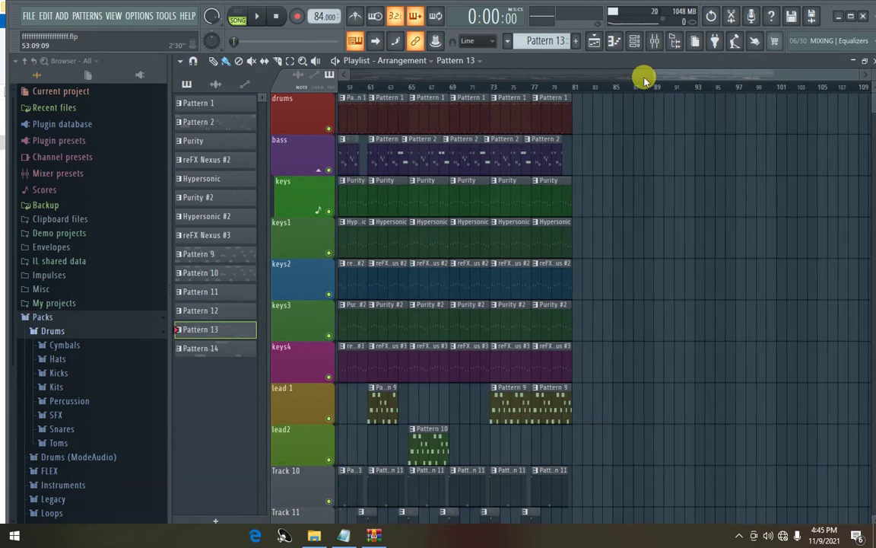
- Compare the bass, keys and lead 1 clip placement across the song, from the intro to the ending and back
scroll(644, 79, left, 4)
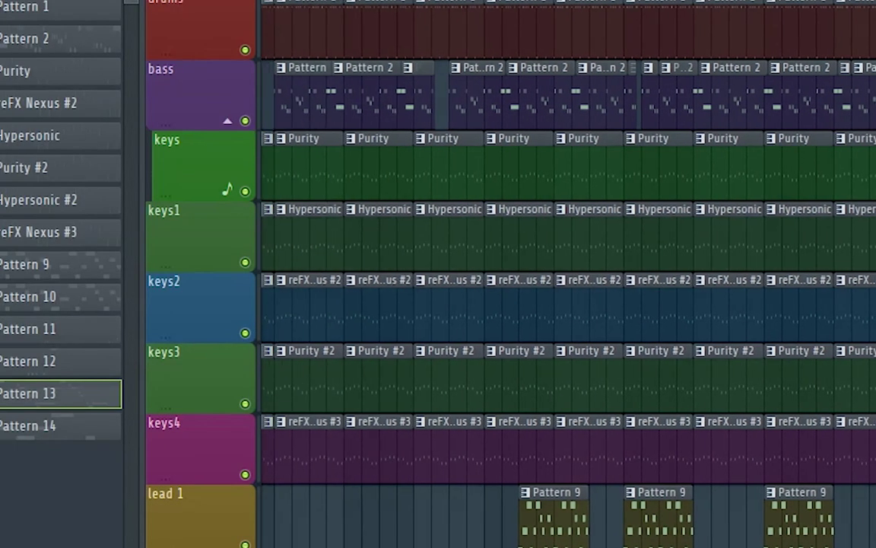
scroll(566, 274, left, 5)
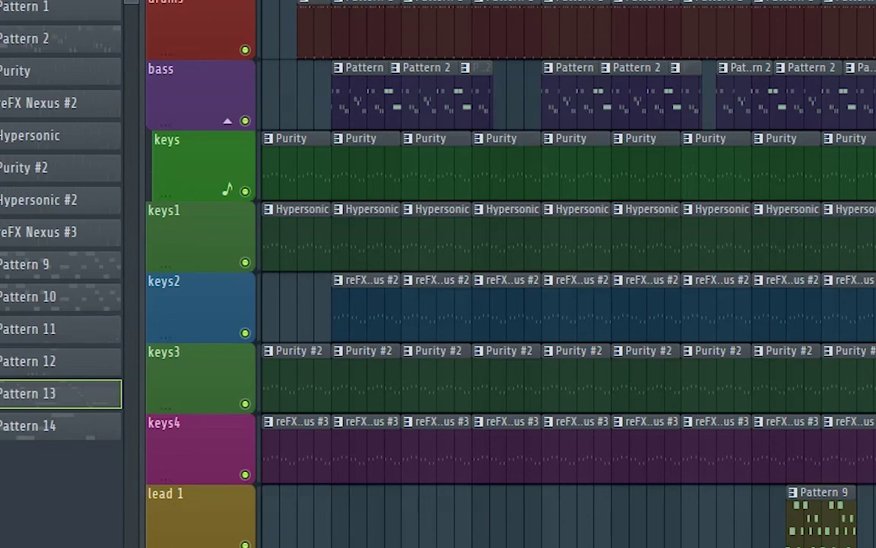
scroll(567, 274, right, 13)
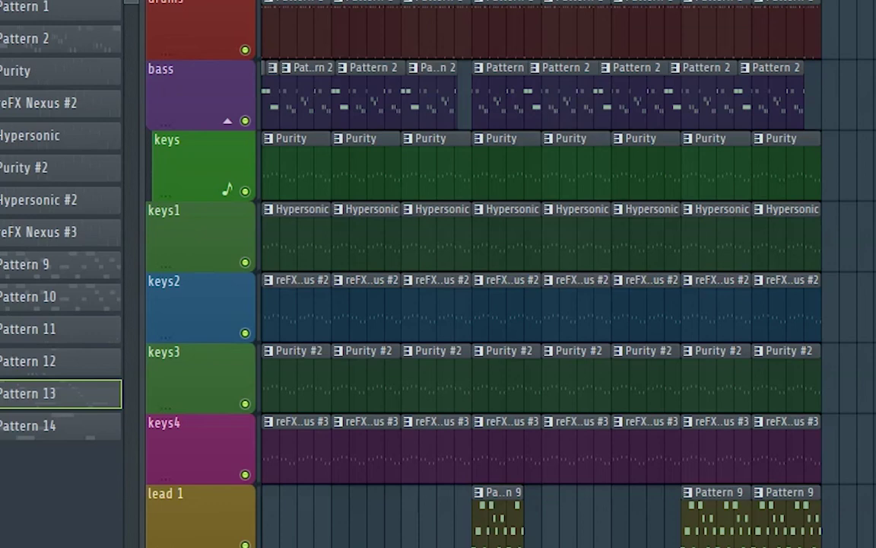
scroll(567, 274, left, 10)
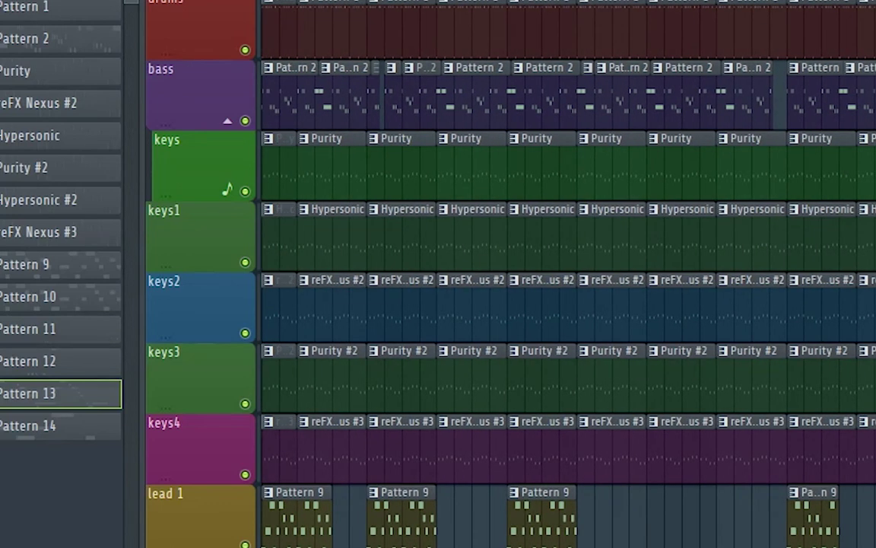
scroll(567, 274, left, 1)
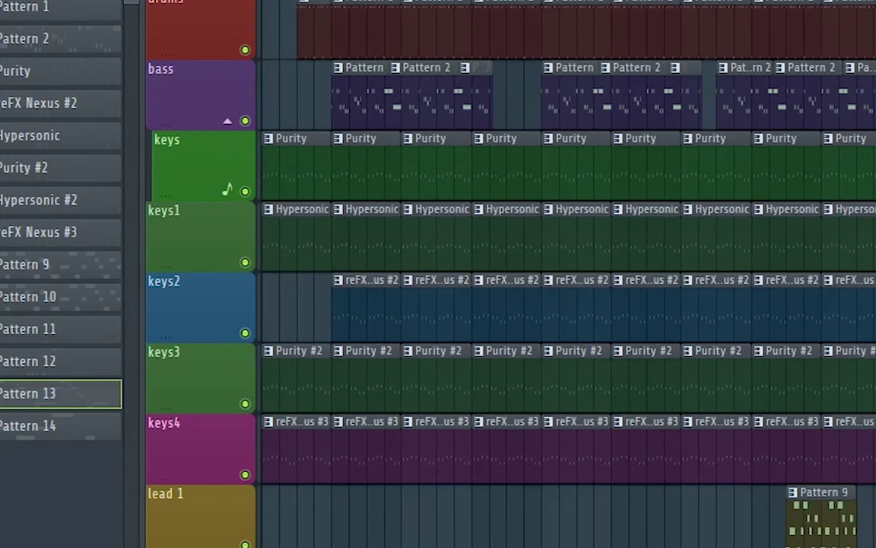